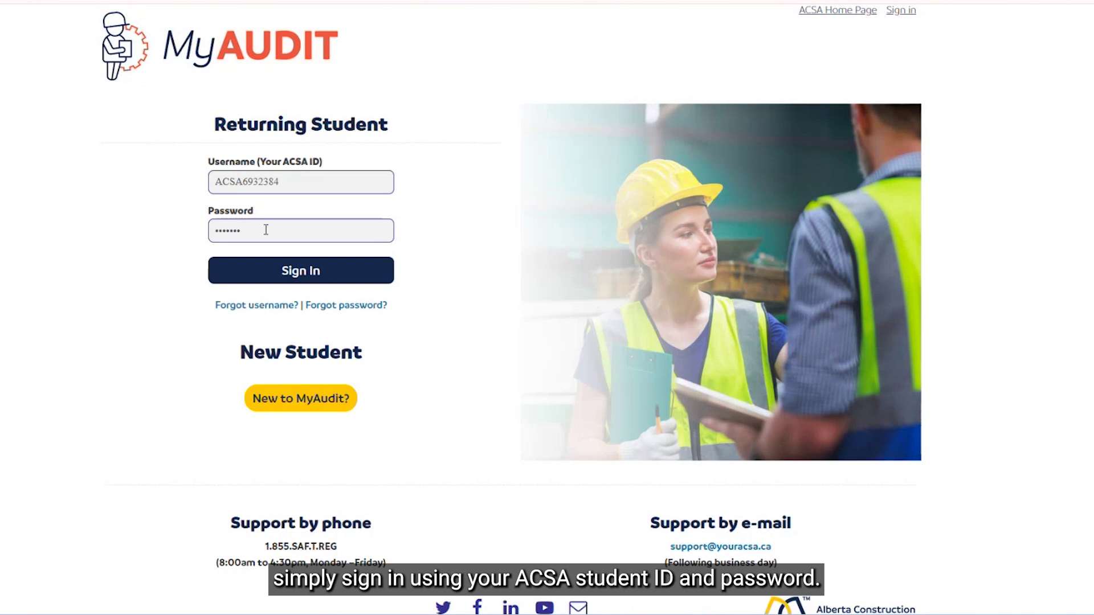
Step: Sign in on the Returning Student form with the student's ACSA ID and password
left_click(300, 275)
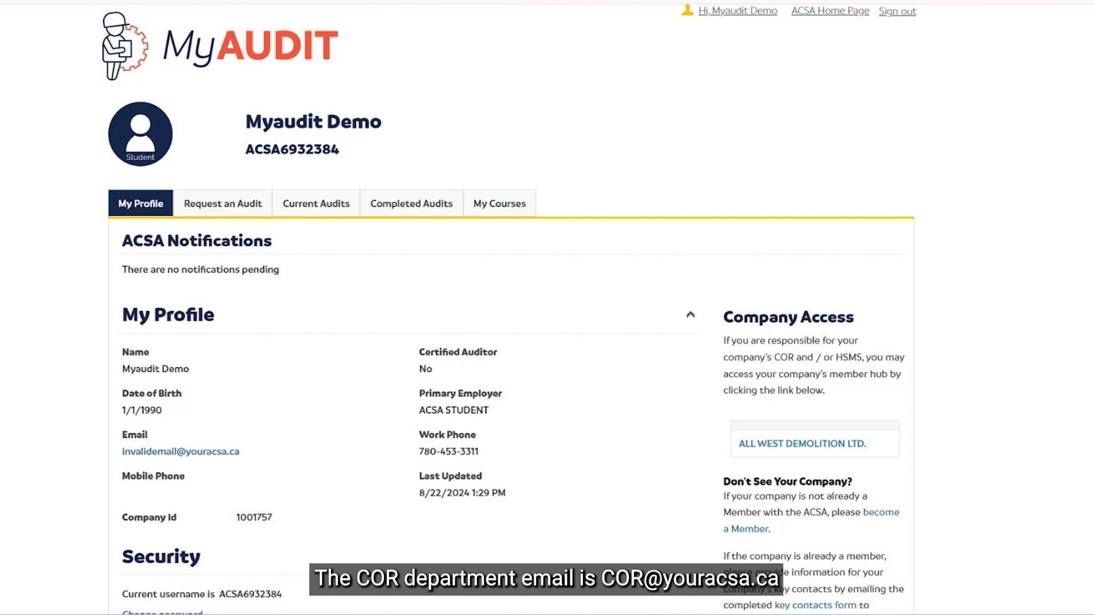
Step: Open the ALL WEST DEMOLITION LTD. company page and review its WCB and COR summary
left_click(787, 448)
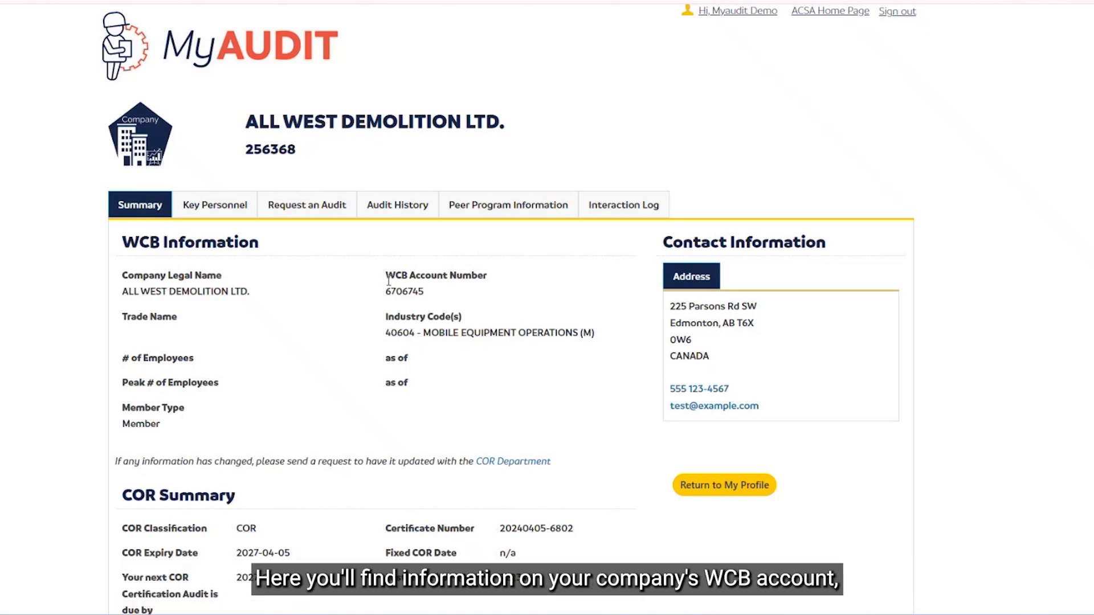
scroll(375, 323, "down", 1)
scroll(375, 323, "down", 3)
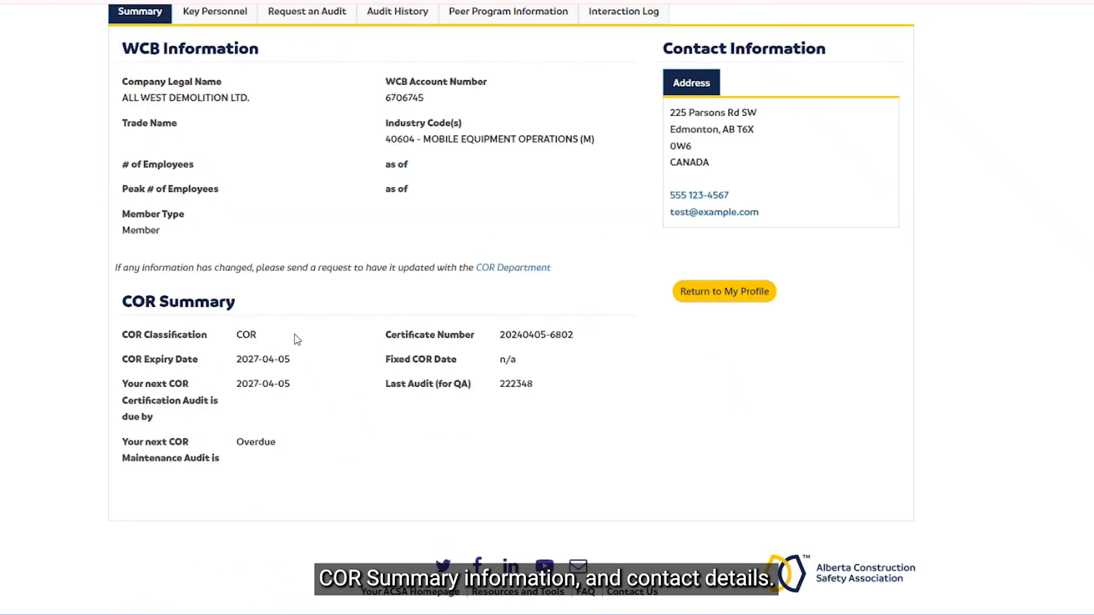
scroll(359, 376, "up", 4)
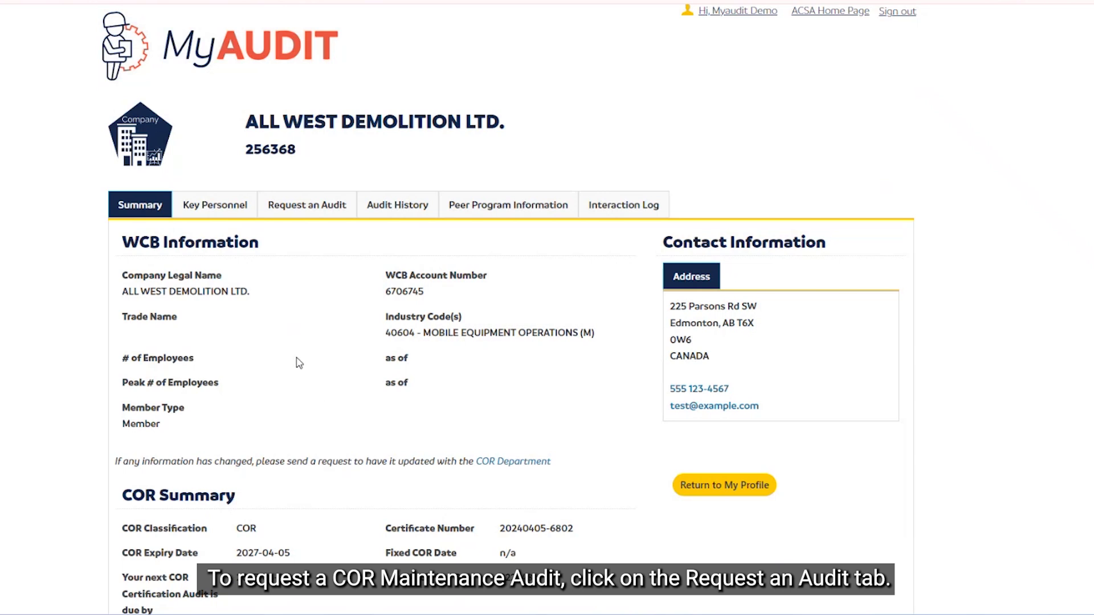
Step: Open Request an Audit to view the COR Maintenance and COR Certification audit options
left_click(306, 209)
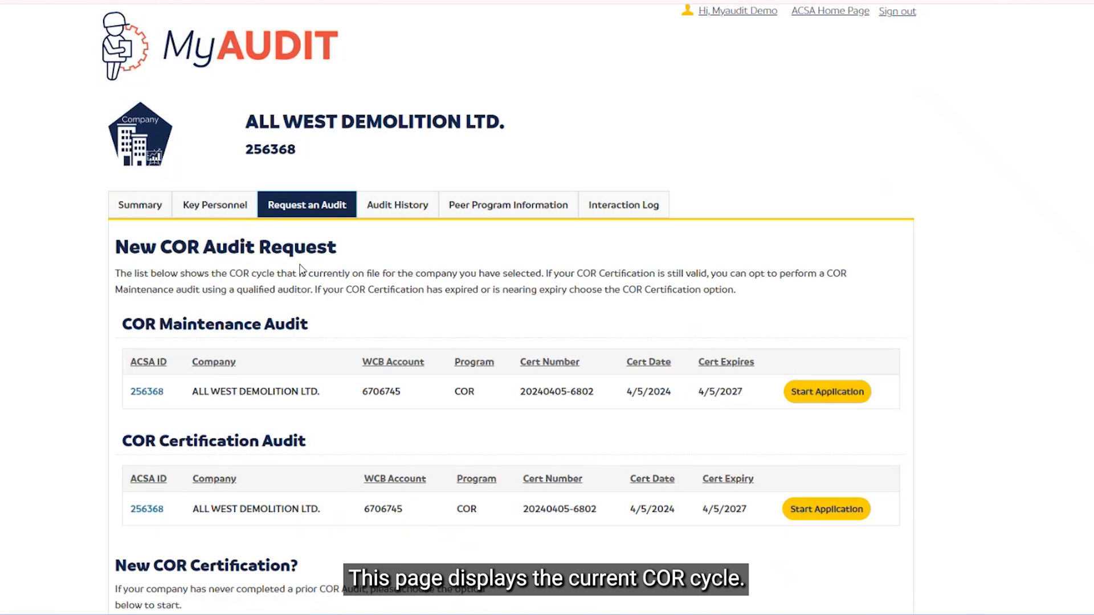
scroll(302, 269, "down", 1)
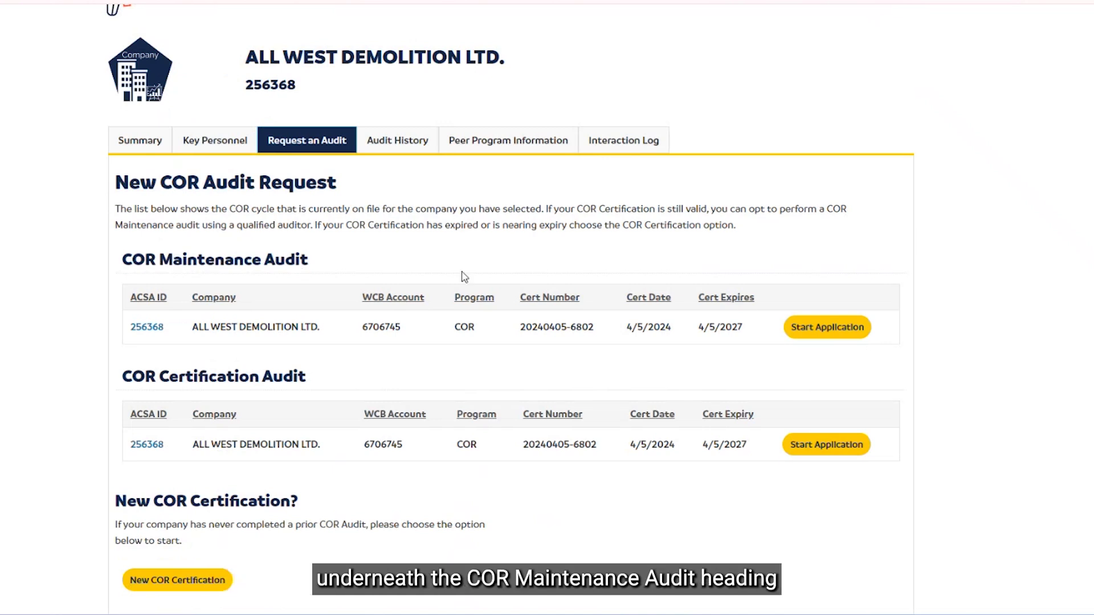
Step: Start a COR Maintenance Audit application, accepting the terms and conditions
left_click(831, 335)
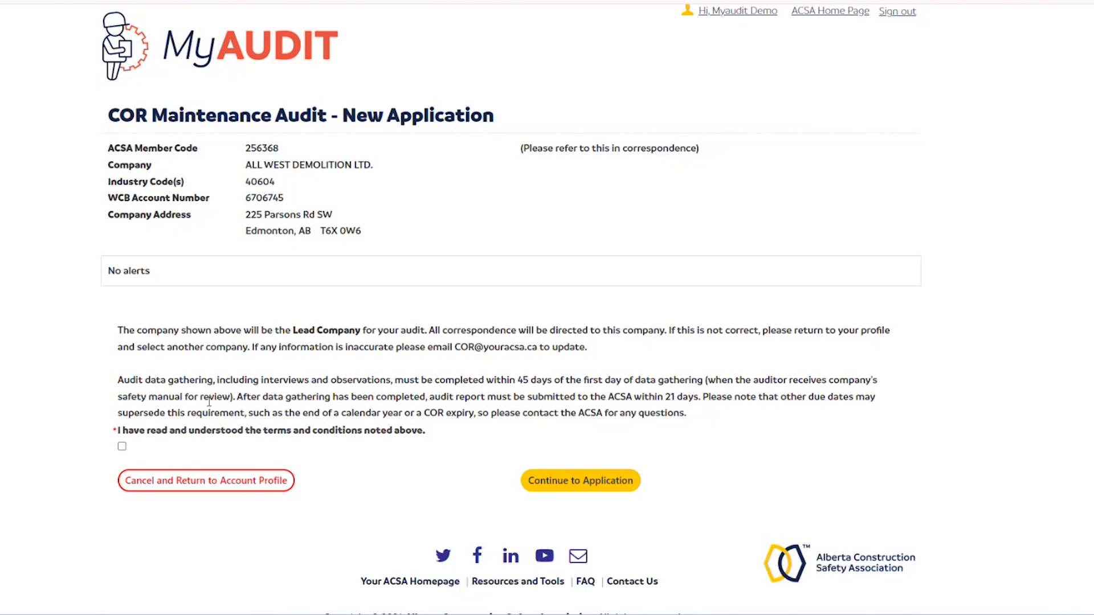
left_click(122, 446)
left_click(593, 482)
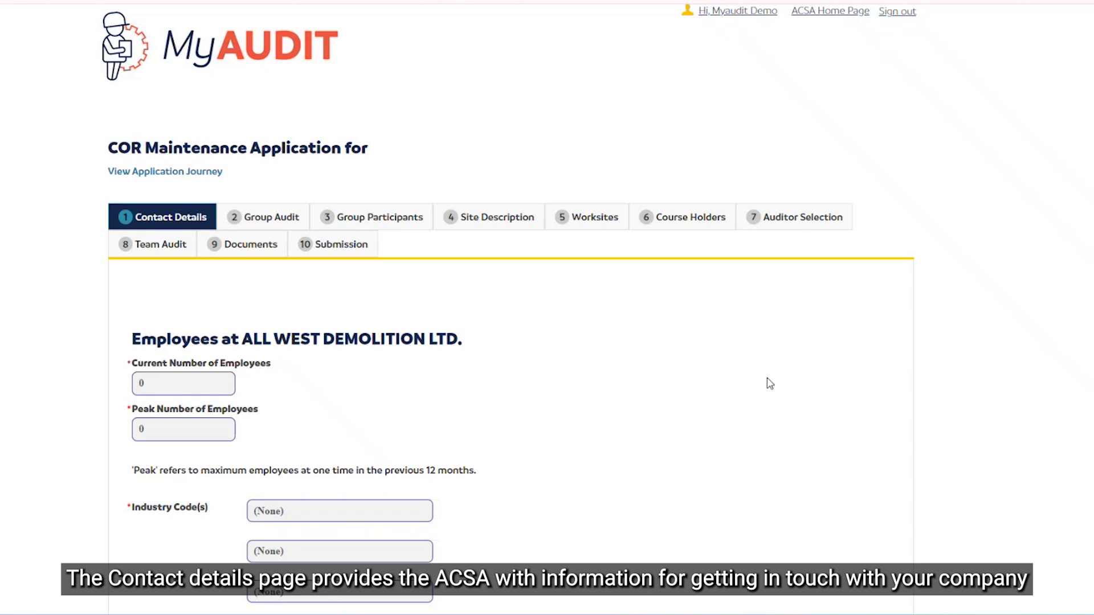
Step: Set current and peak number of employees to 25
scroll(764, 381, "down", 1)
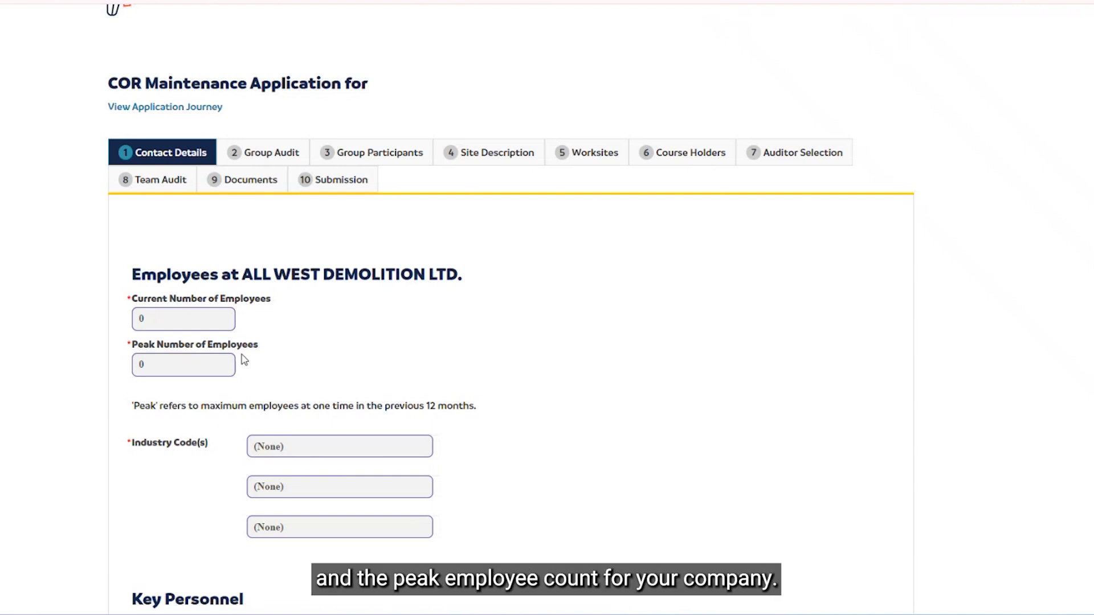
left_click(171, 318)
type("25")
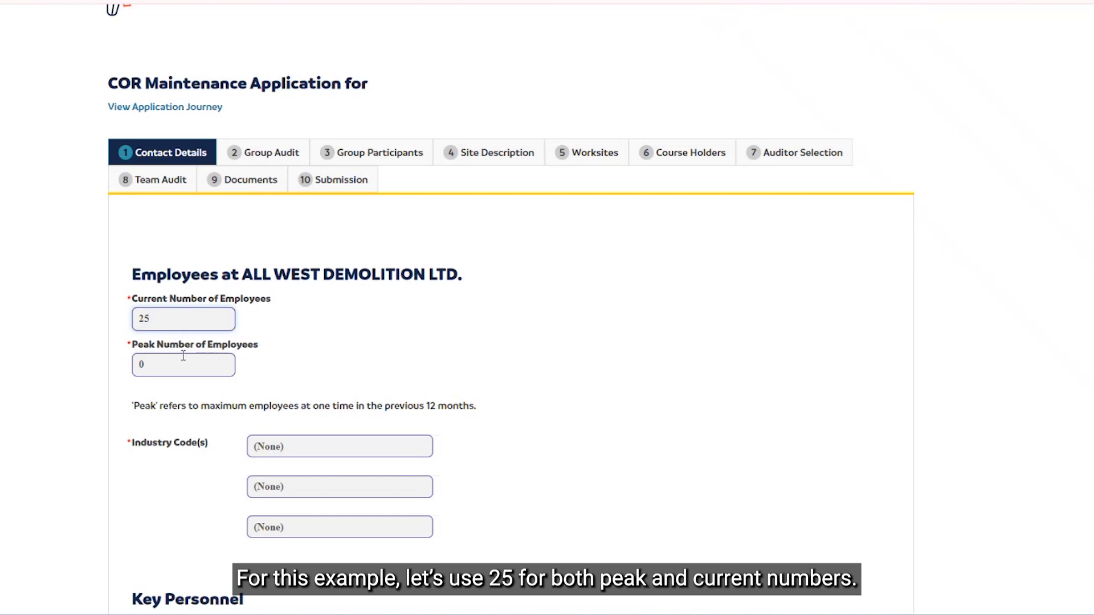
left_click(178, 359)
type("25")
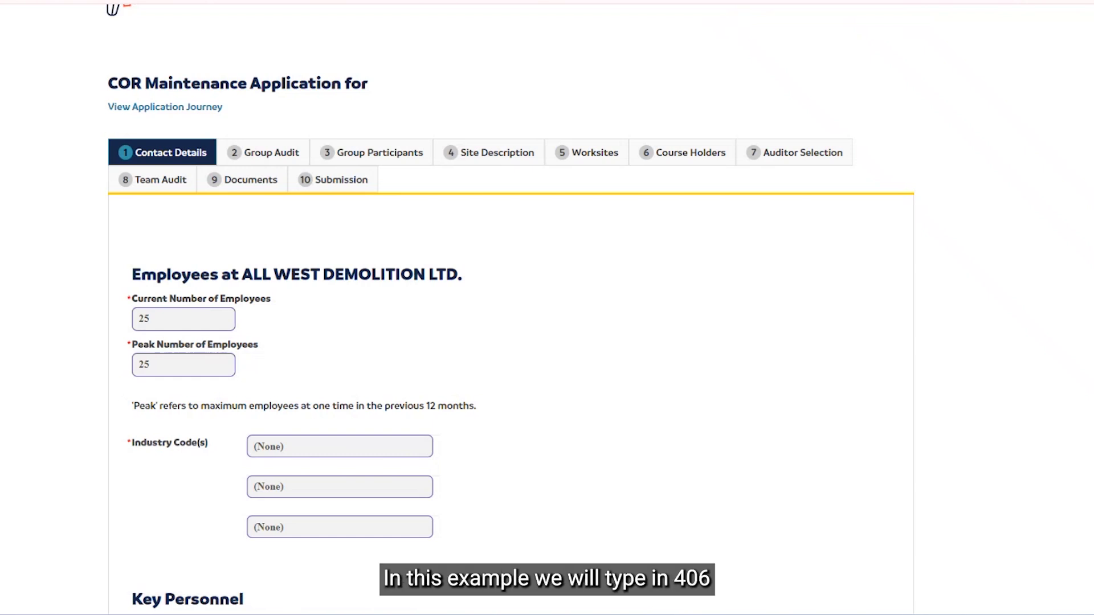
Step: Search '406' and select industry code 40604 - Mobile Equipment Operations
left_click(279, 444)
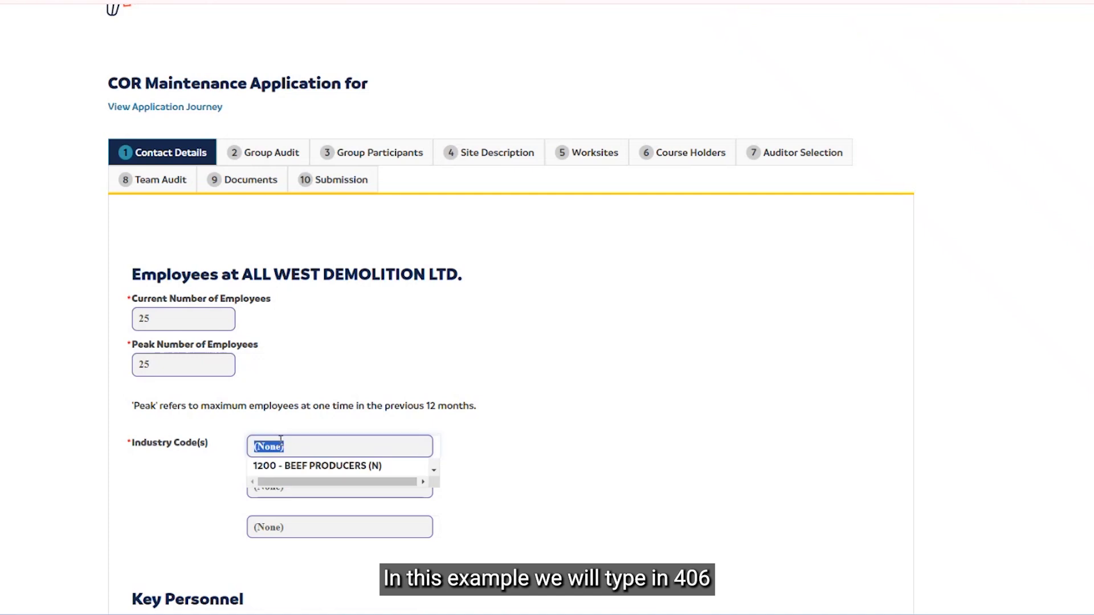
type("406")
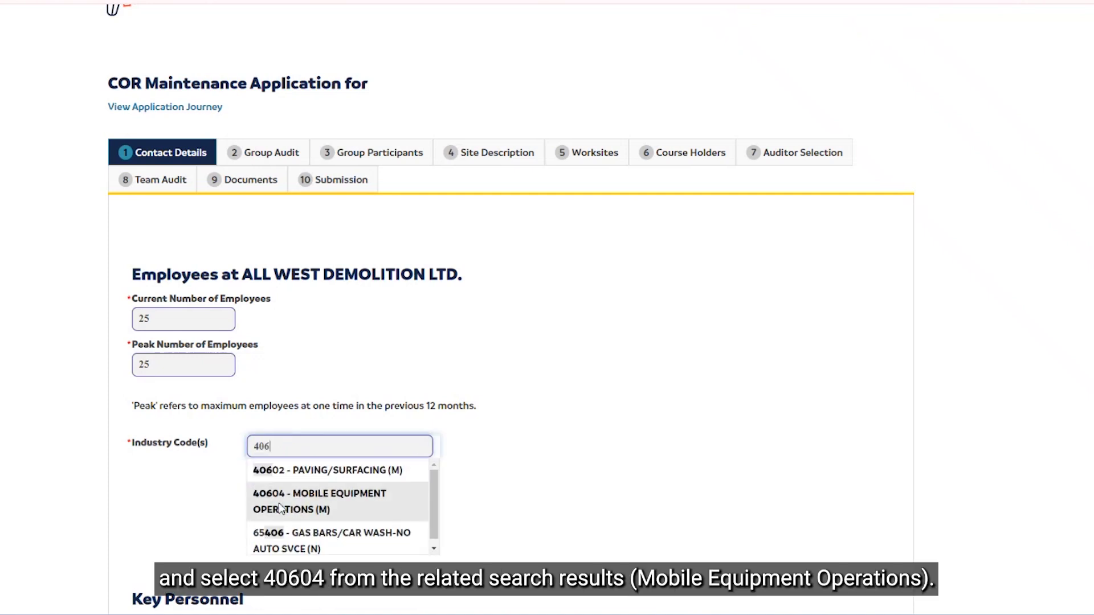
left_click(287, 506)
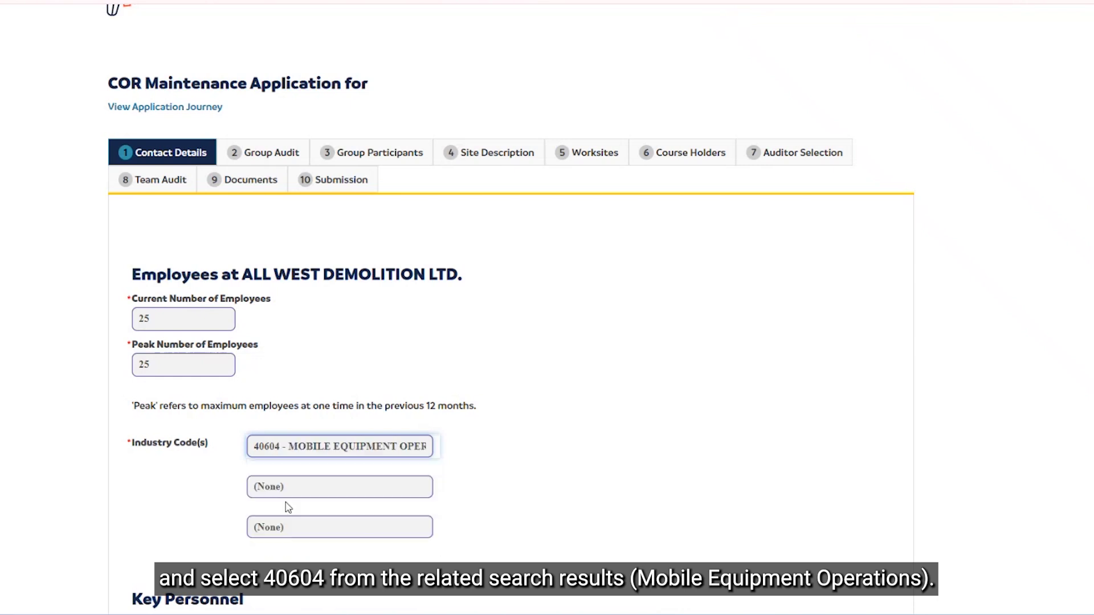
scroll(481, 359, "down", 3)
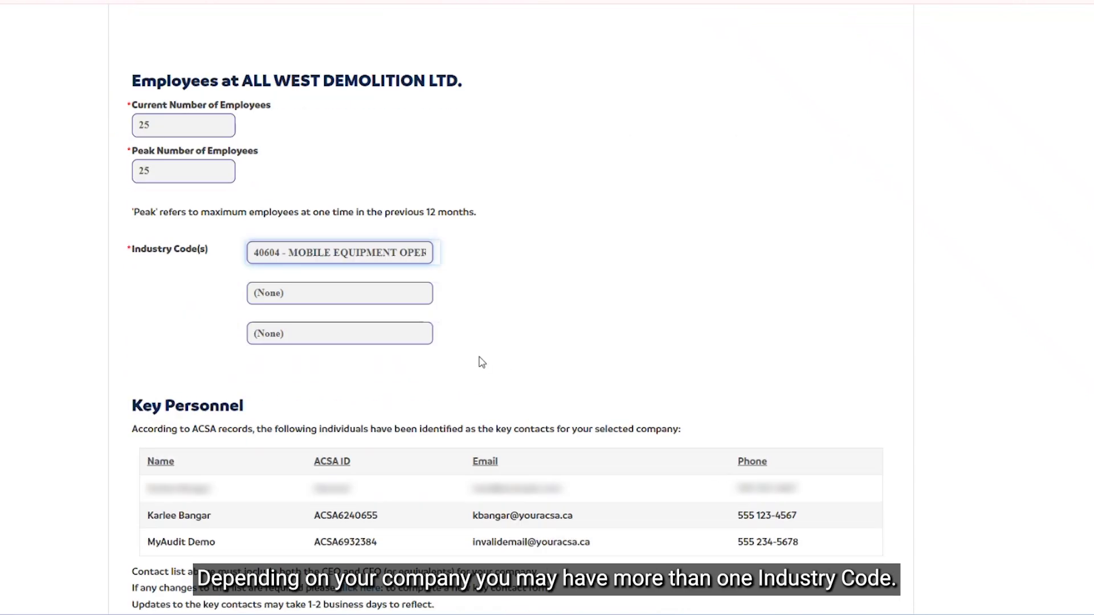
Step: Enter the applicant's name, e-mail and suggested daytime phone, then go to the next step
scroll(482, 363, "down", 1)
scroll(480, 360, "down", 1)
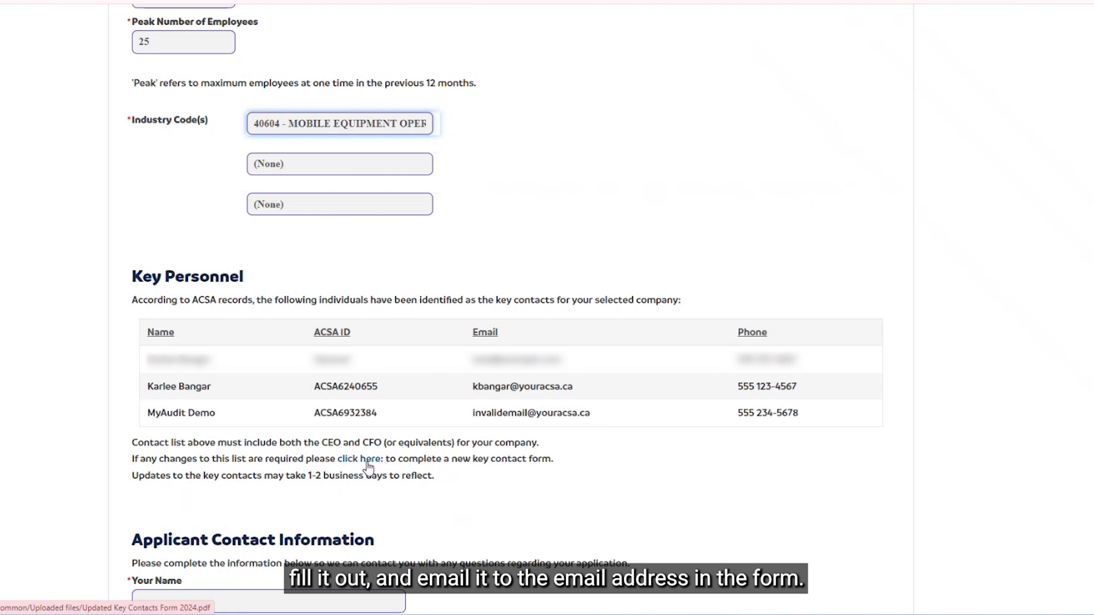
scroll(806, 324, "down", 5)
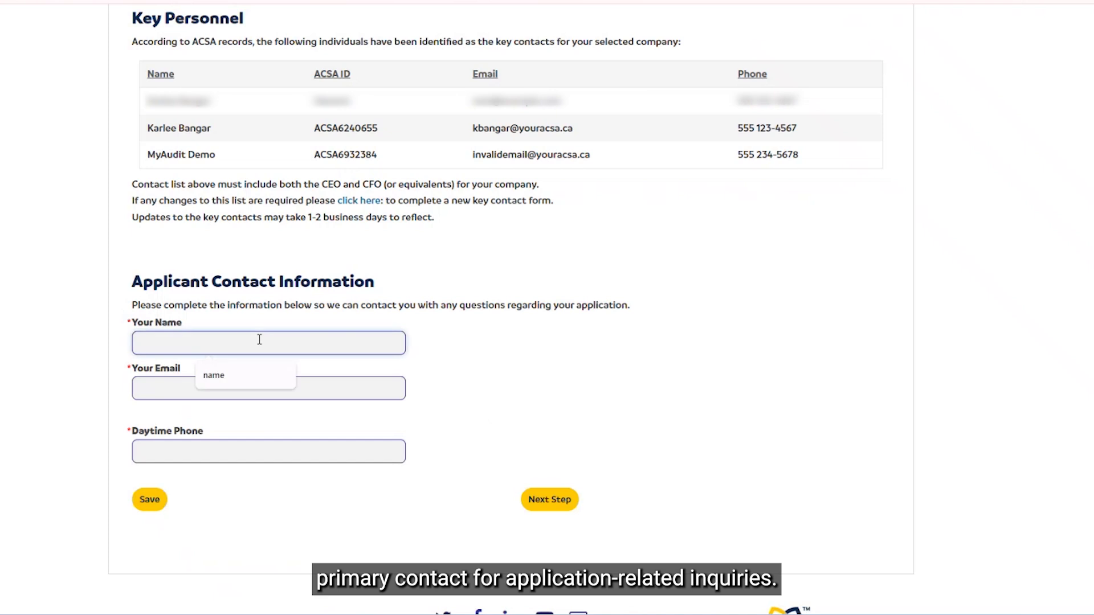
type("name")
left_click(313, 390)
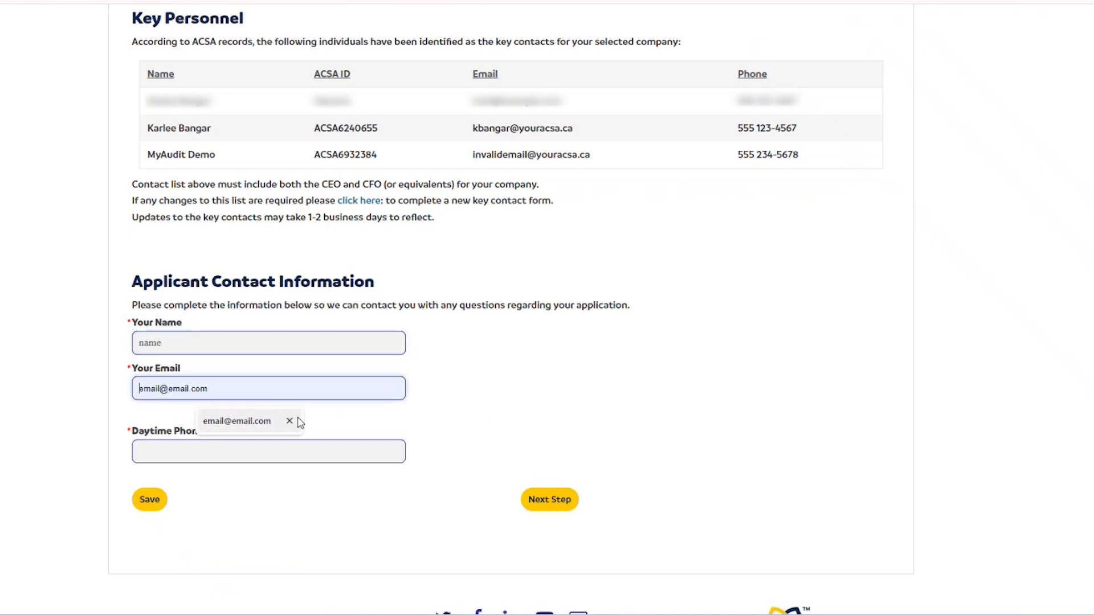
type("email@email.com")
left_click(199, 452)
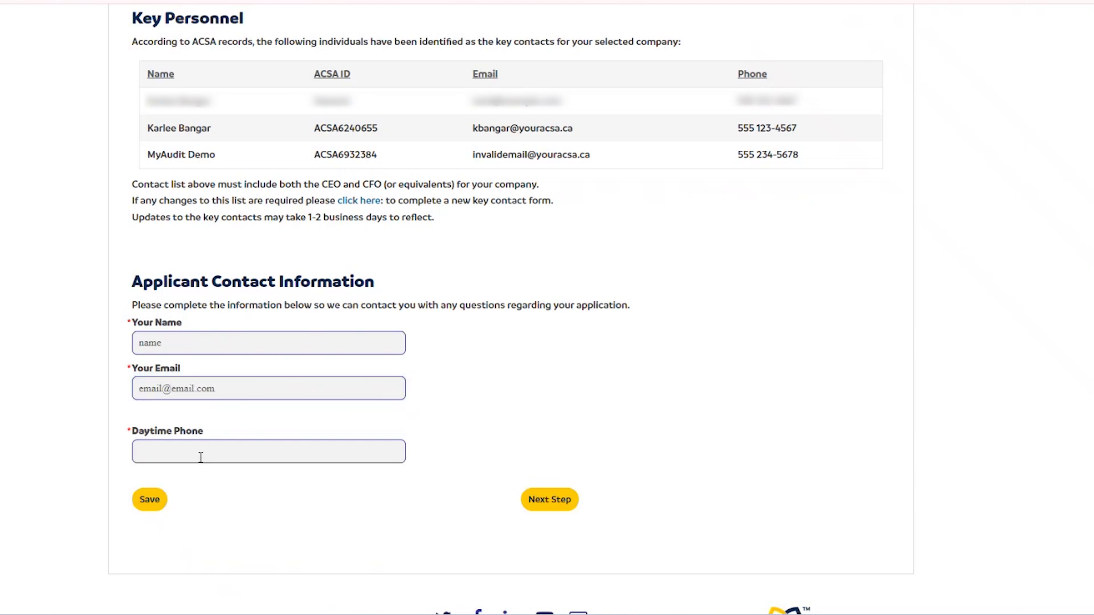
left_click(228, 484)
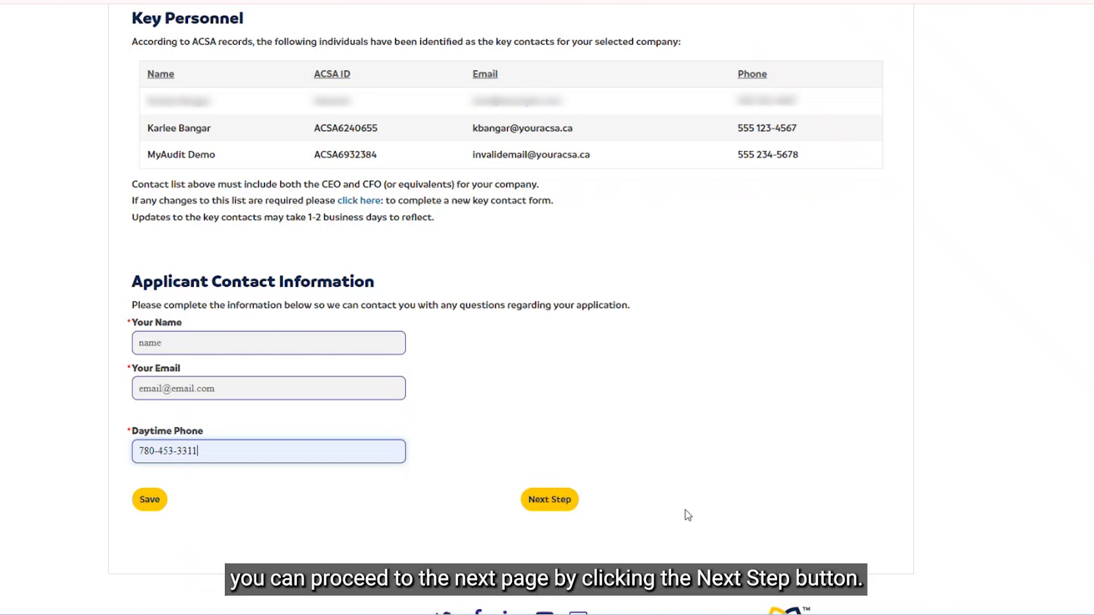
left_click(555, 505)
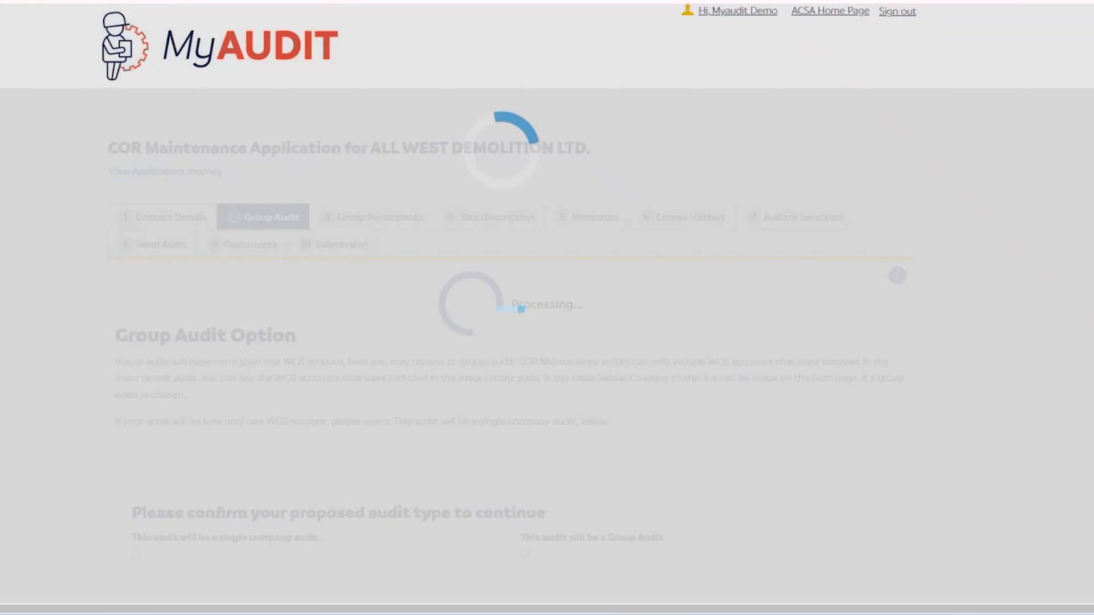
Step: Mark this as a single company audit and continue to the Site Description questions
scroll(1007, 315, "down", 1)
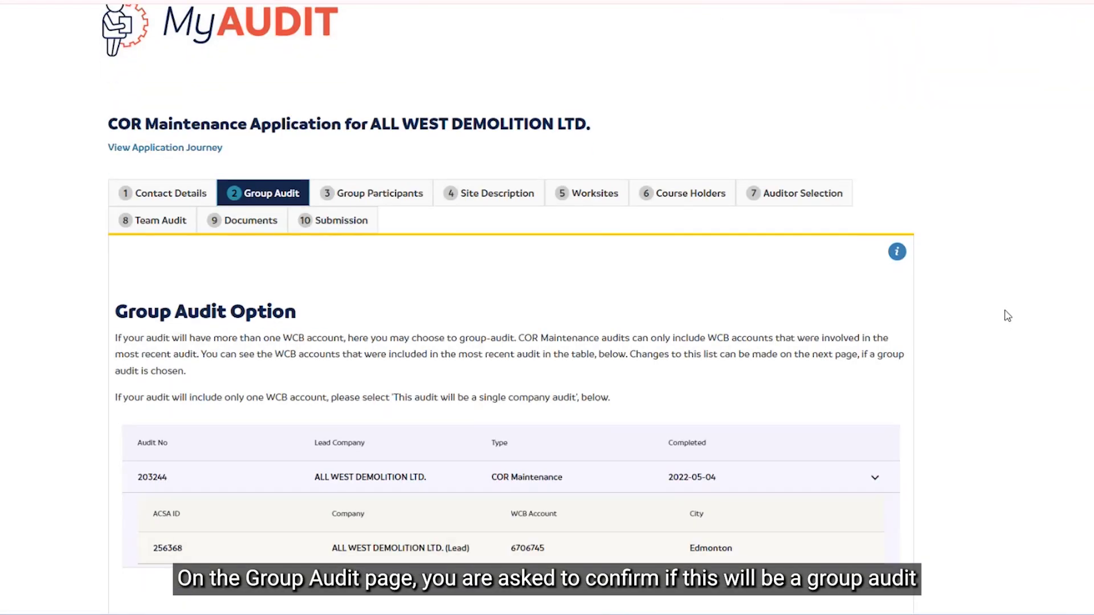
scroll(1007, 315, "down", 2)
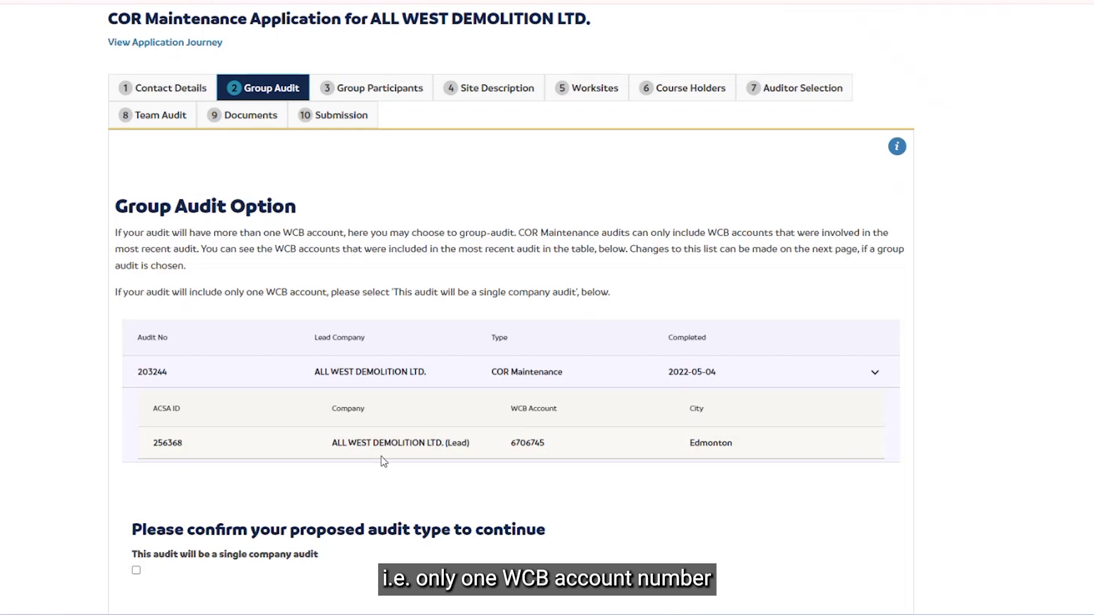
left_click(136, 571)
scroll(115, 524, "down", 3)
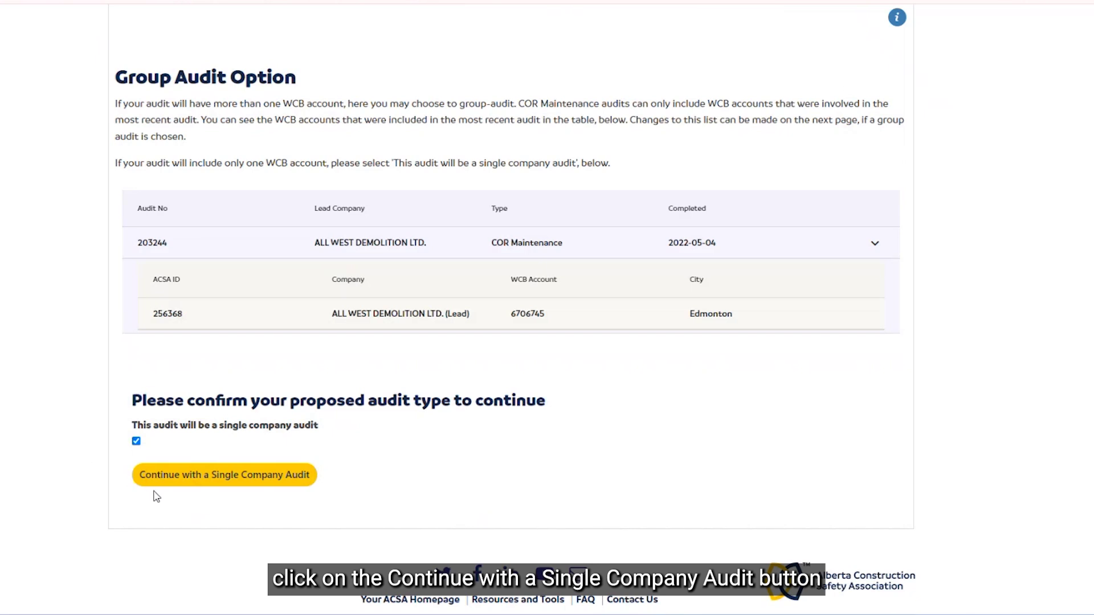
left_click(216, 478)
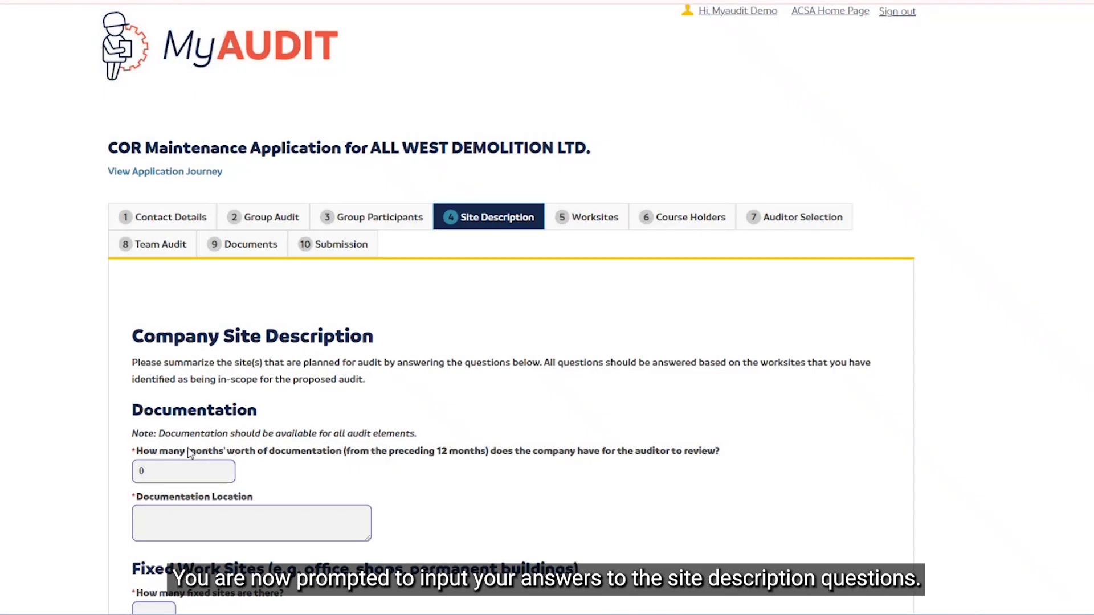
Step: Review the Site Description answers, then save and continue to worksite details
scroll(190, 452, "down", 10)
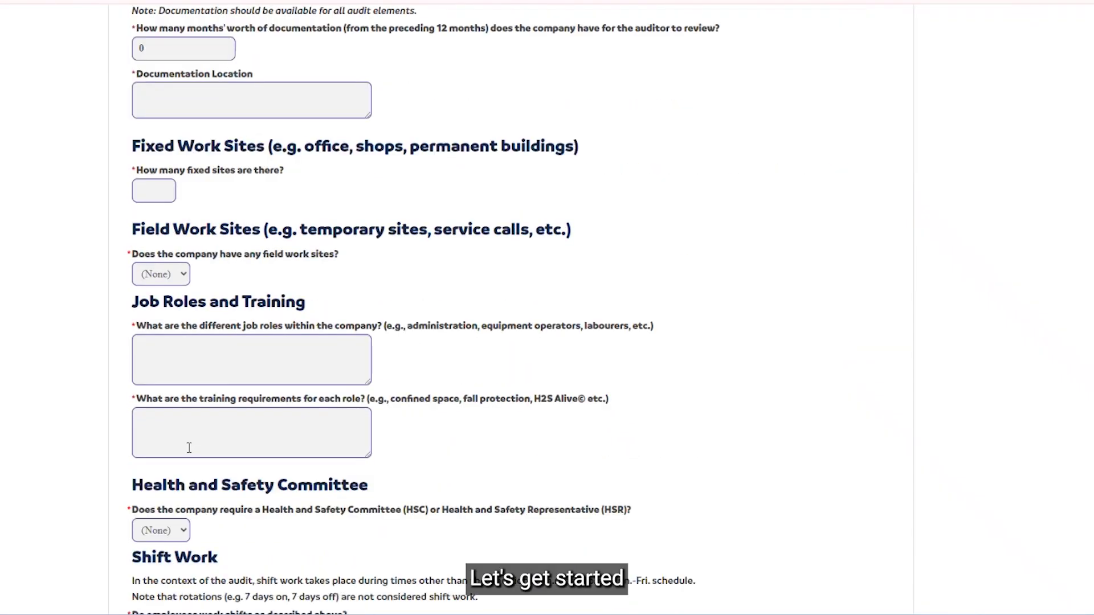
scroll(190, 448, "up", 10)
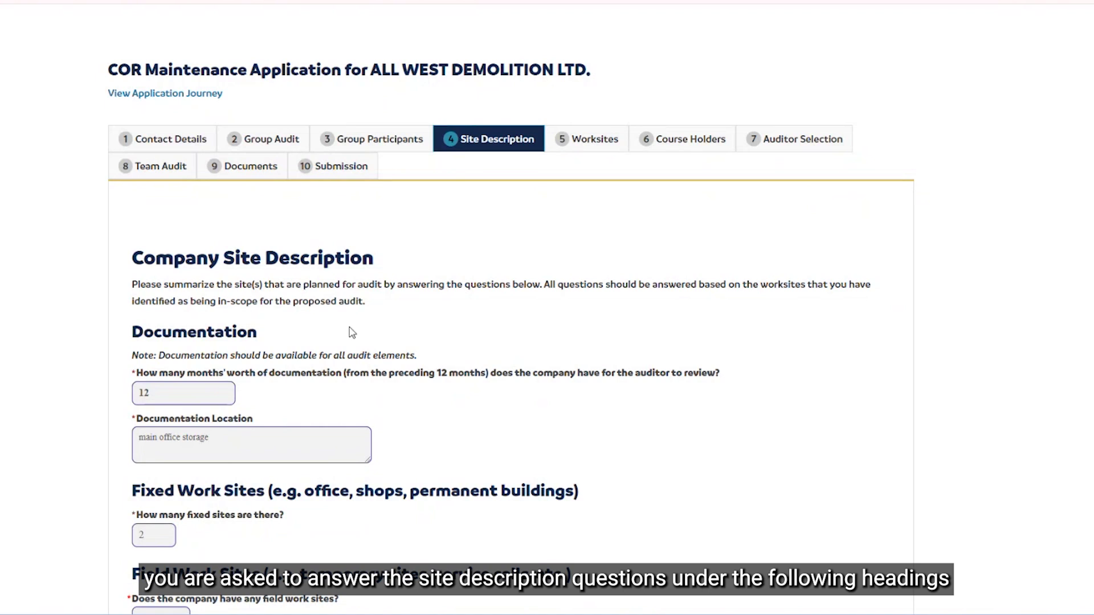
scroll(294, 336, "down", 5)
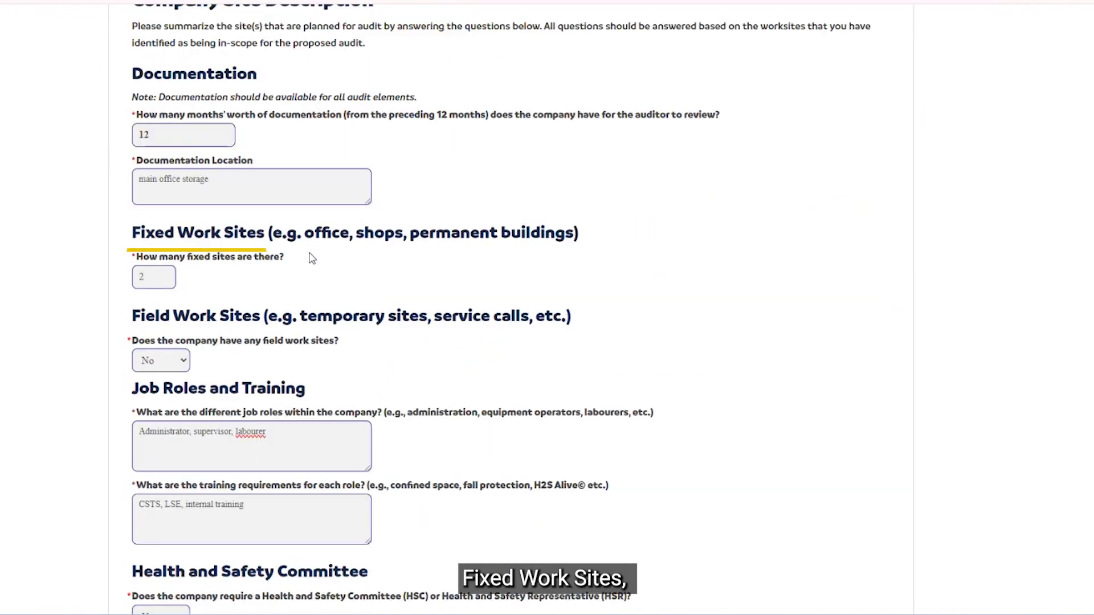
scroll(317, 237, "down", 3)
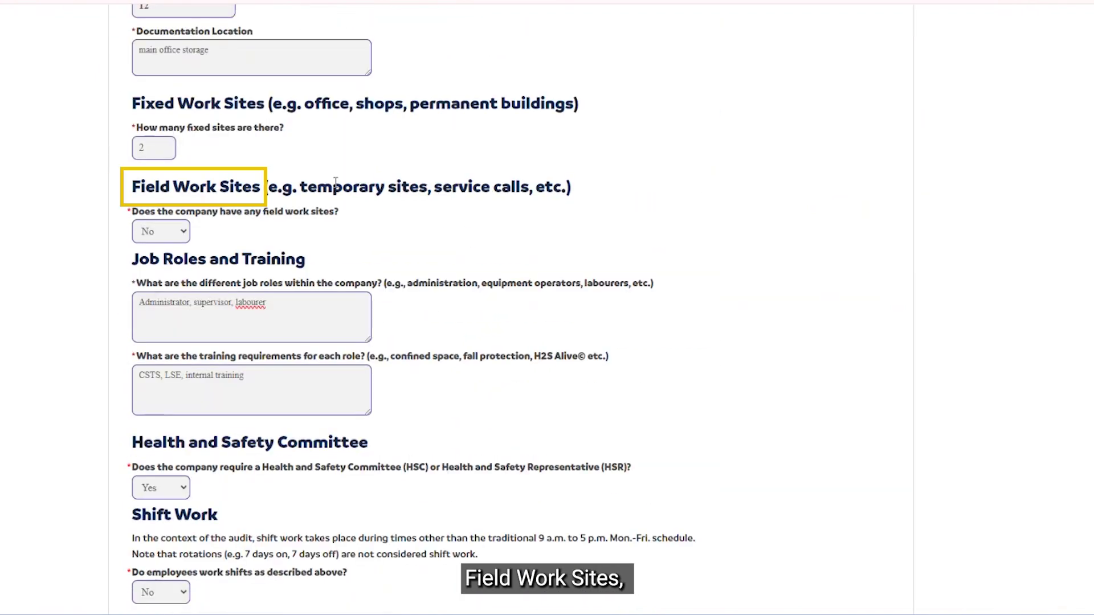
scroll(331, 181, "down", 3)
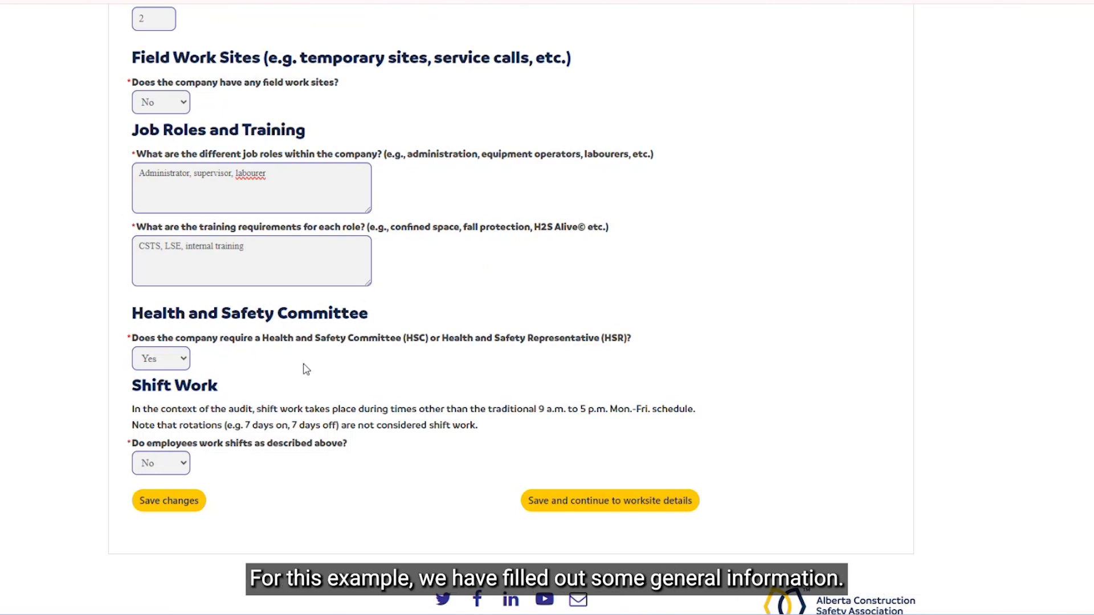
scroll(304, 369, "up", 5)
scroll(304, 368, "down", 6)
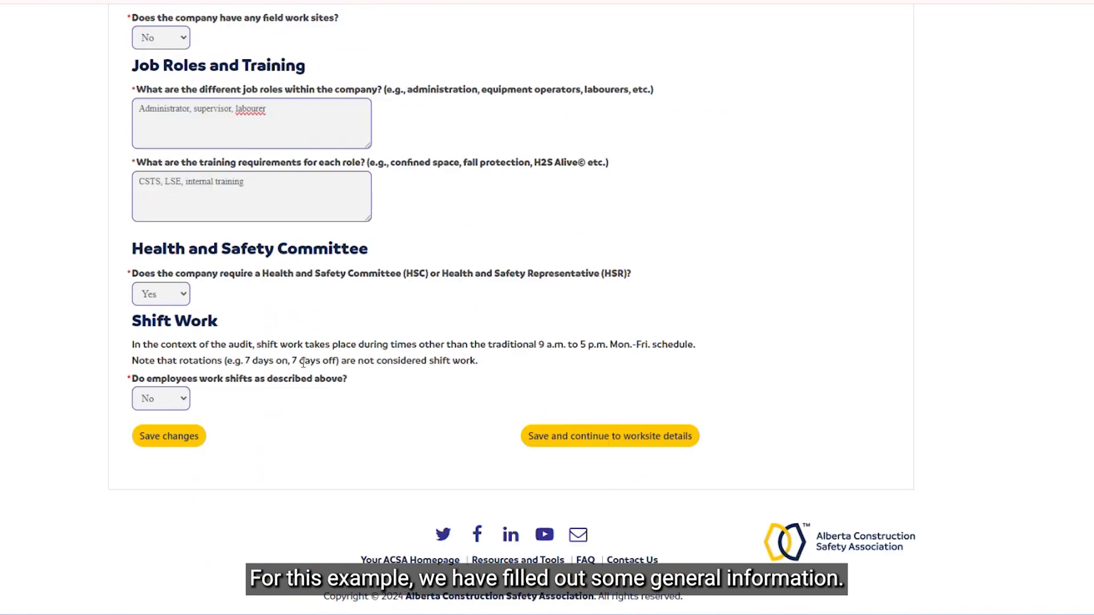
left_click(623, 437)
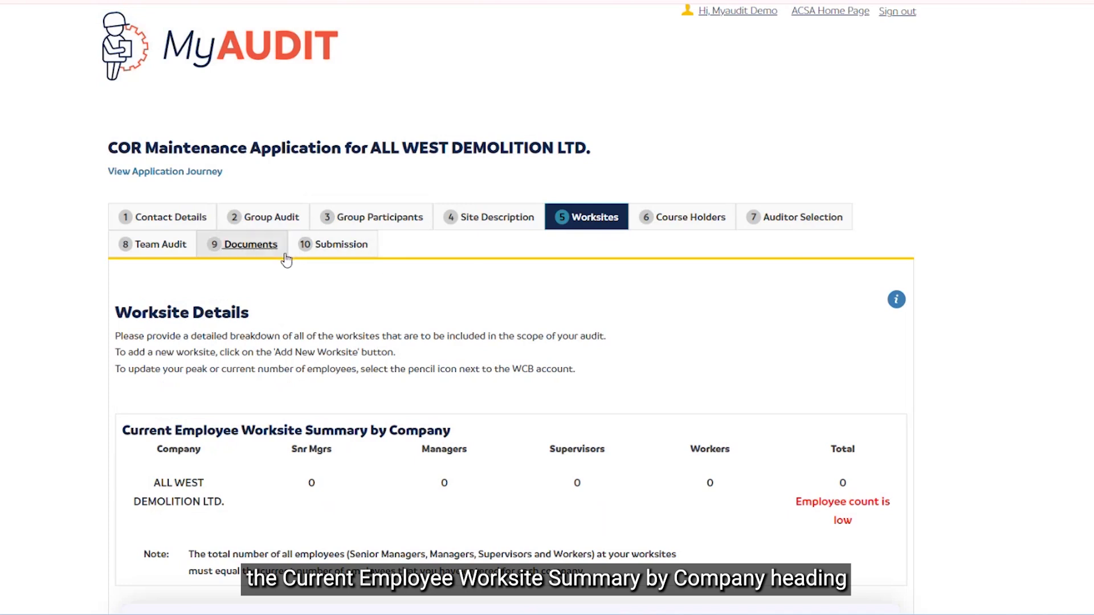
Step: Review the Worksite Details summary, highlighting the 'Employee count is low' message
scroll(304, 306, "down", 2)
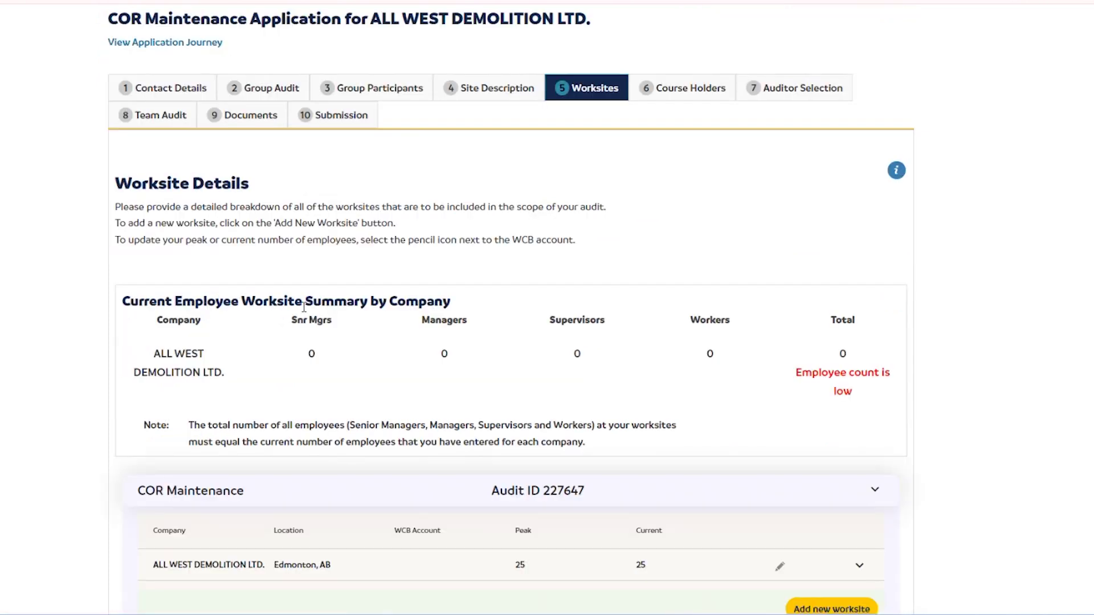
scroll(306, 304, "down", 4)
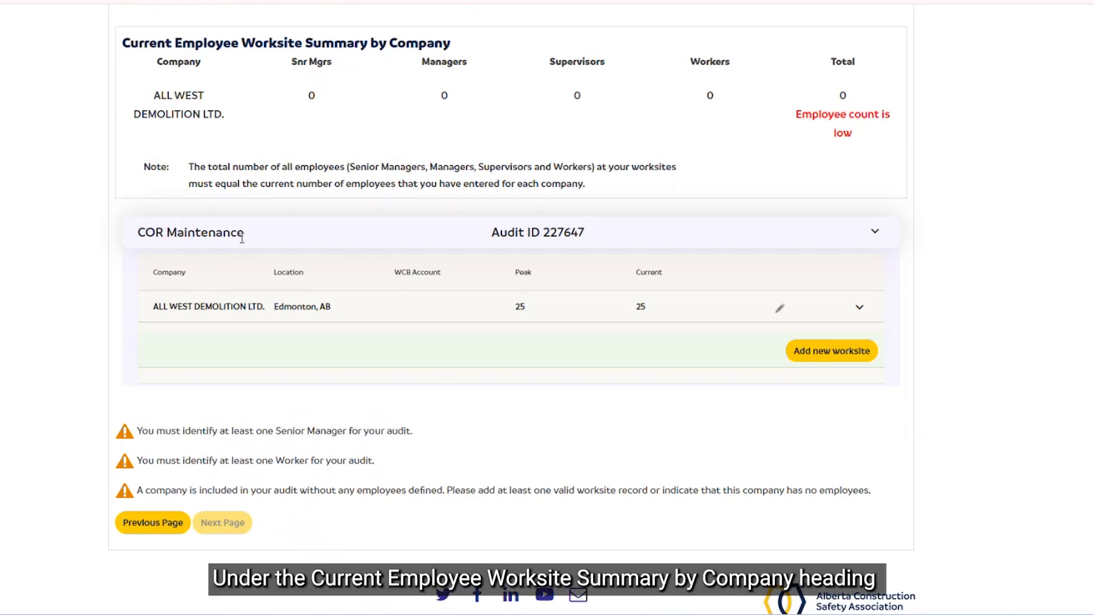
scroll(371, 130, "up", 3)
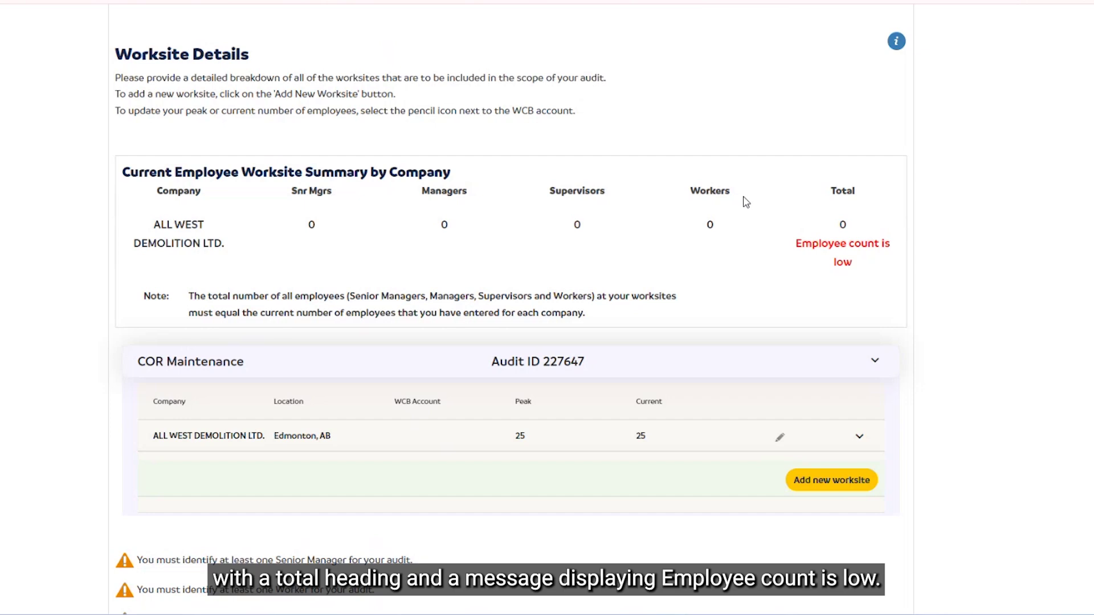
left_click_drag(794, 244, 857, 268)
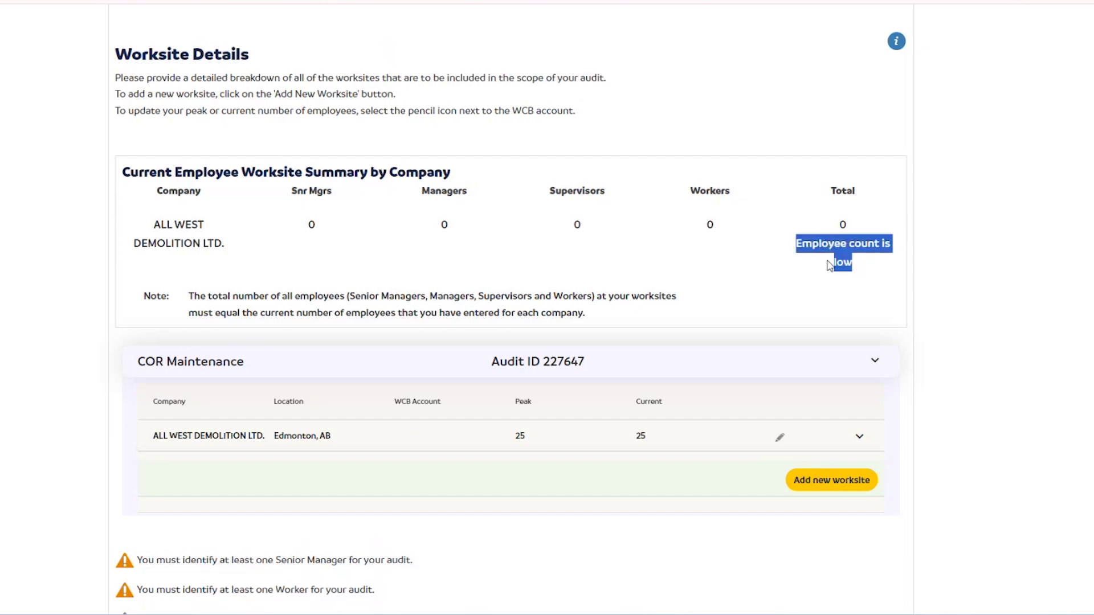
left_click(766, 279)
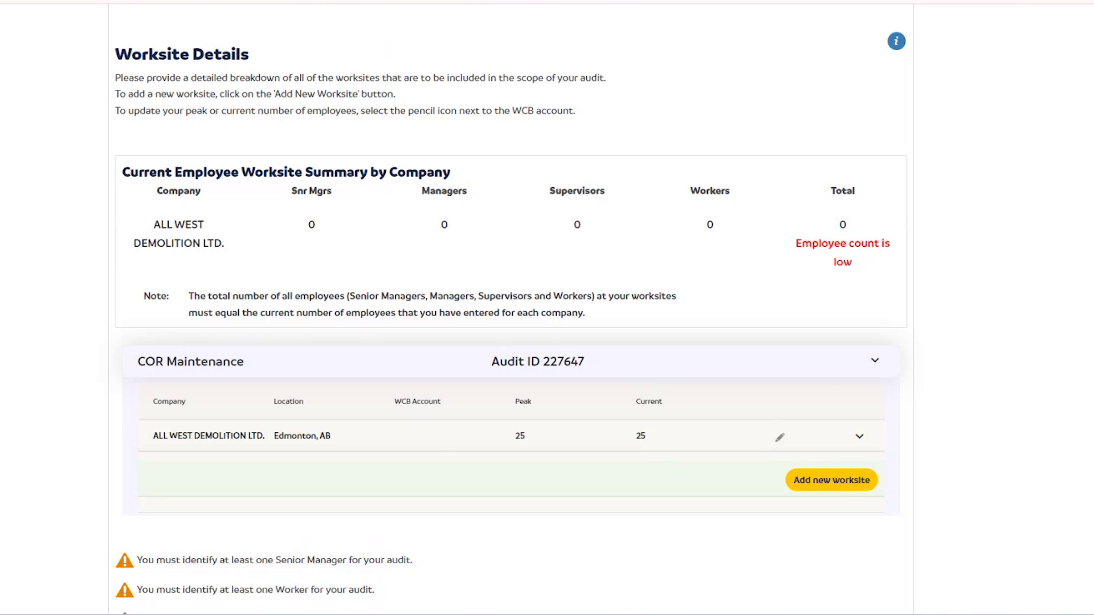
Step: Open a blank Audit Worksite form with Add new worksite
scroll(684, 344, "down", 3)
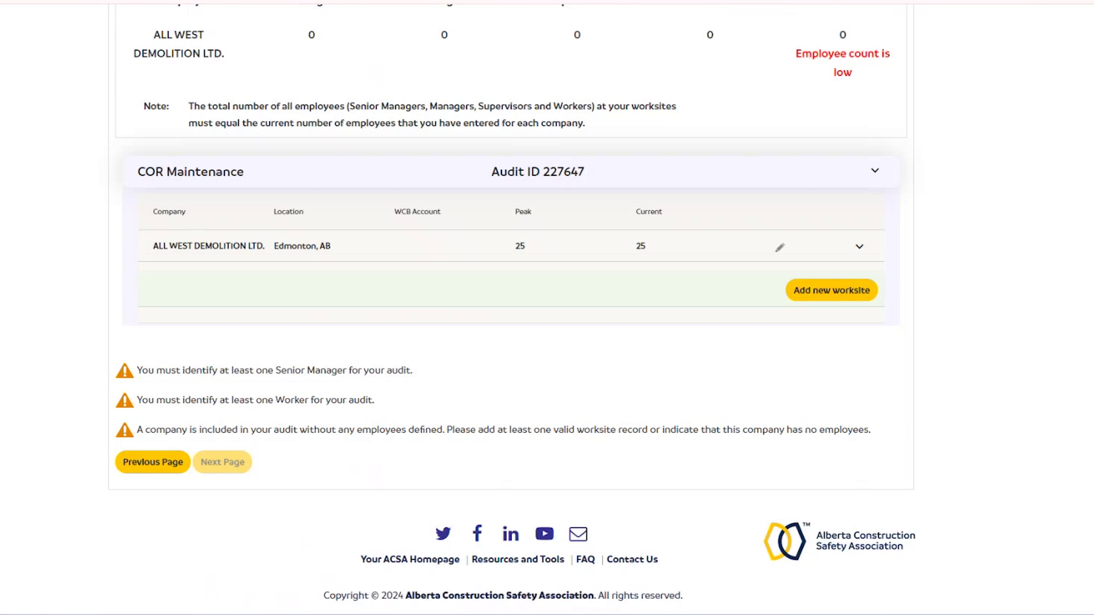
scroll(657, 450, "up", 7)
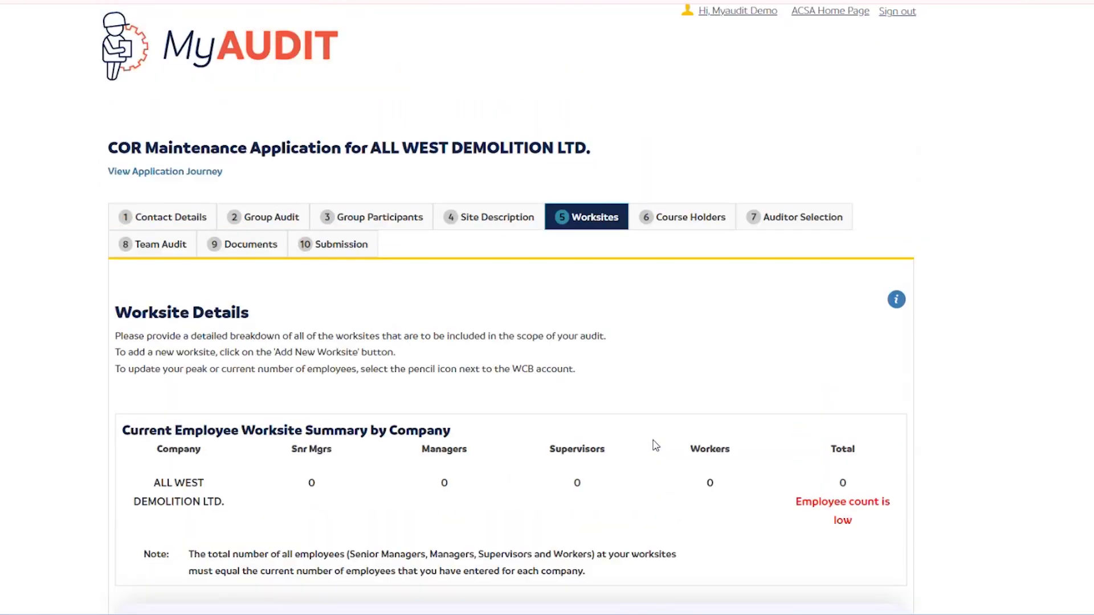
scroll(655, 445, "down", 3)
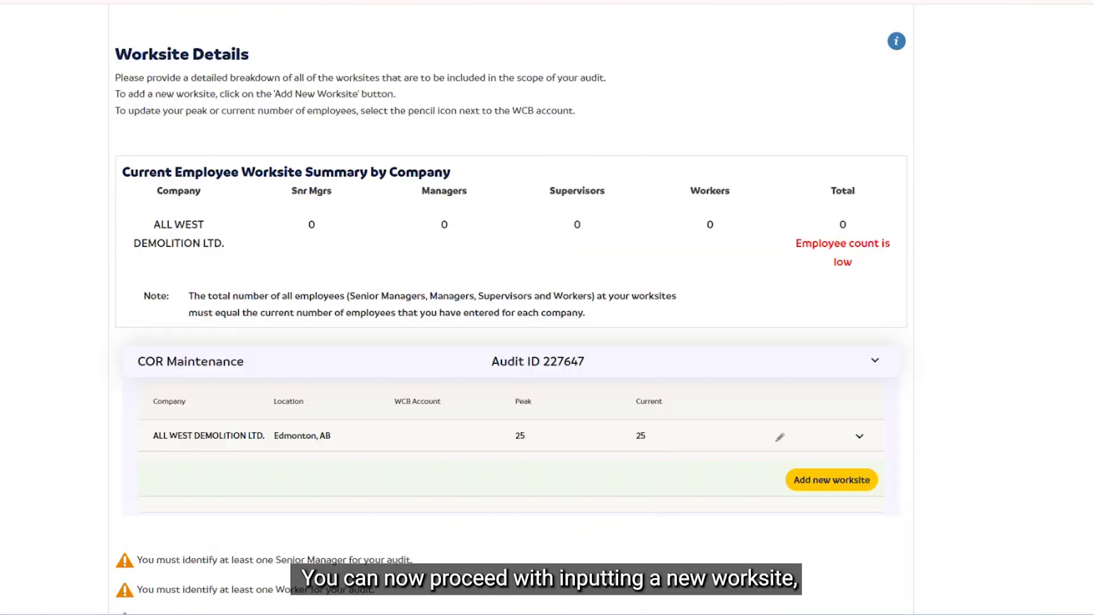
left_click(844, 488)
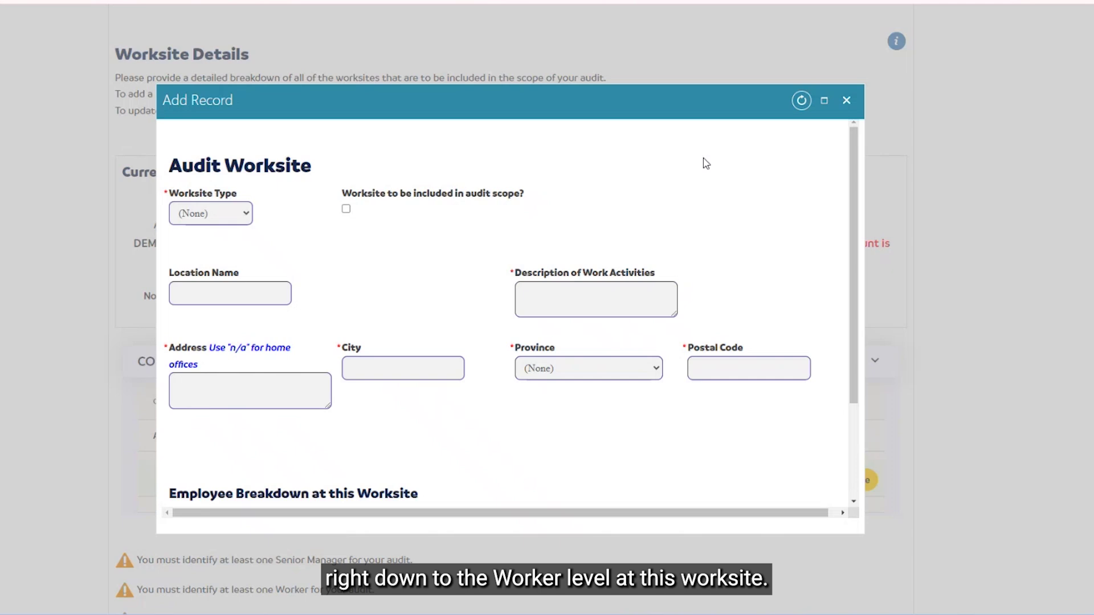
Step: Set worksite type Office / Shop, the suggested location, and description 'Work activities'
left_click(229, 214)
left_click(214, 281)
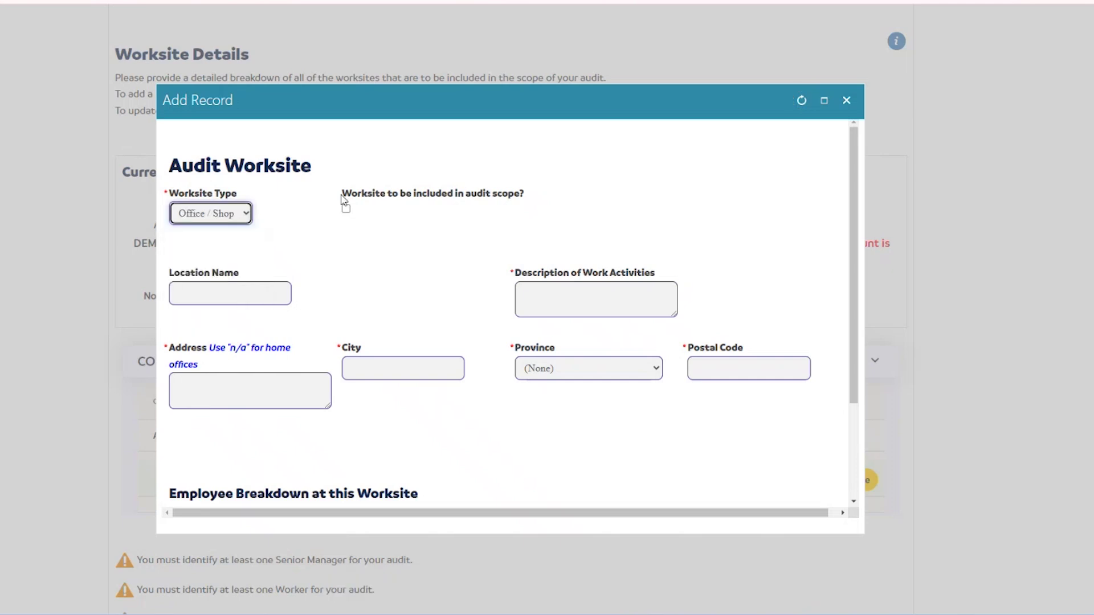
left_click(251, 296)
key("Down")
key("Return")
left_click(564, 296)
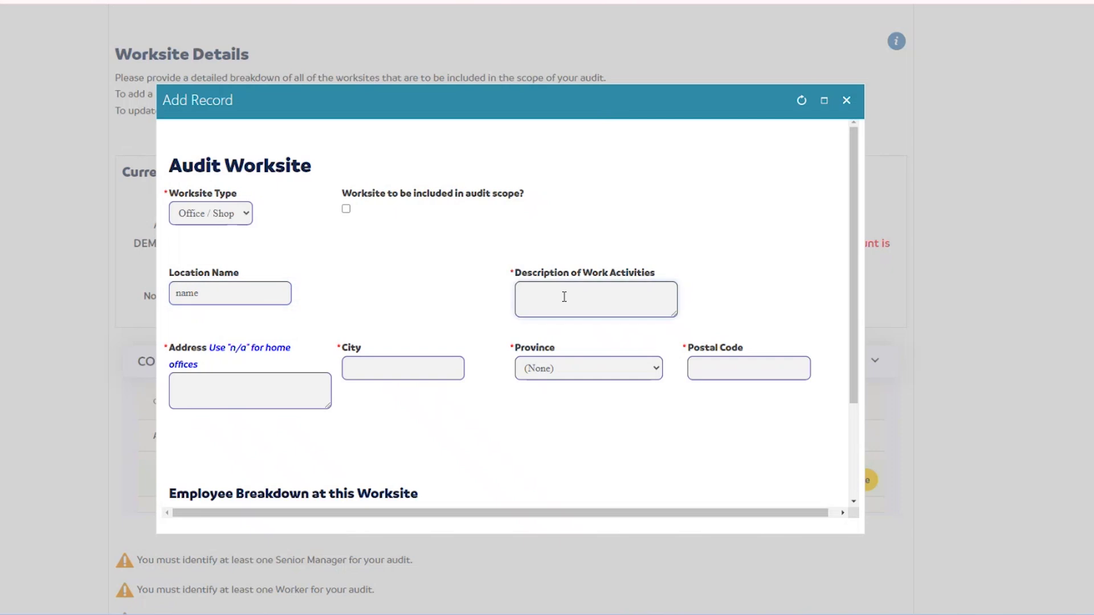
type("Work activities")
Step: Enter the worksite street address, city Edmonton, province Alberta and the suggested postal code
left_click(264, 403)
type("address")
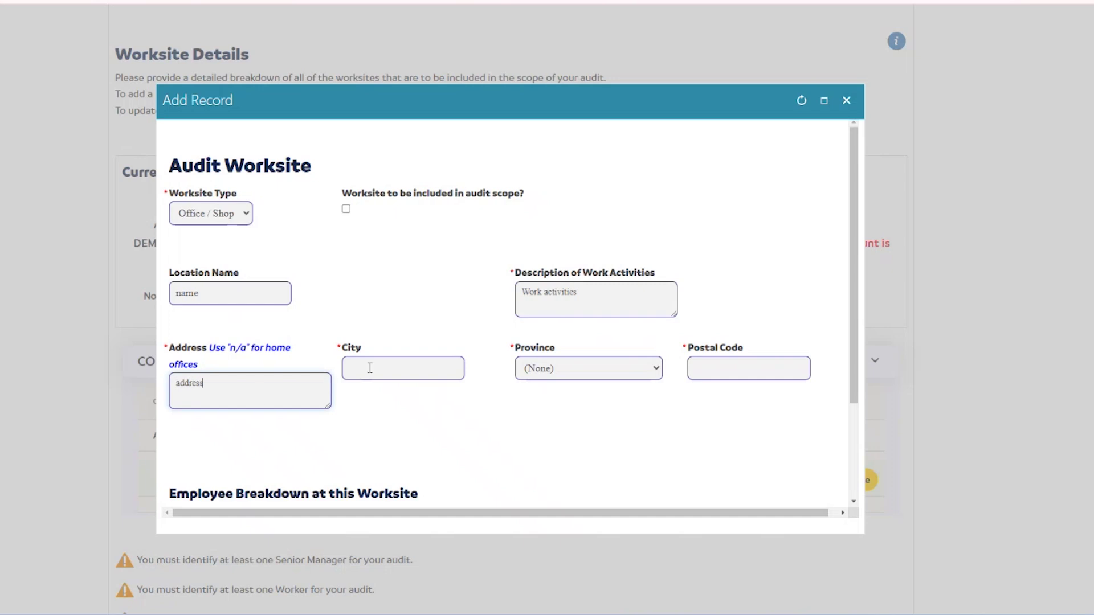
left_click(364, 360)
type("Ed")
left_click(402, 392)
left_click(568, 369)
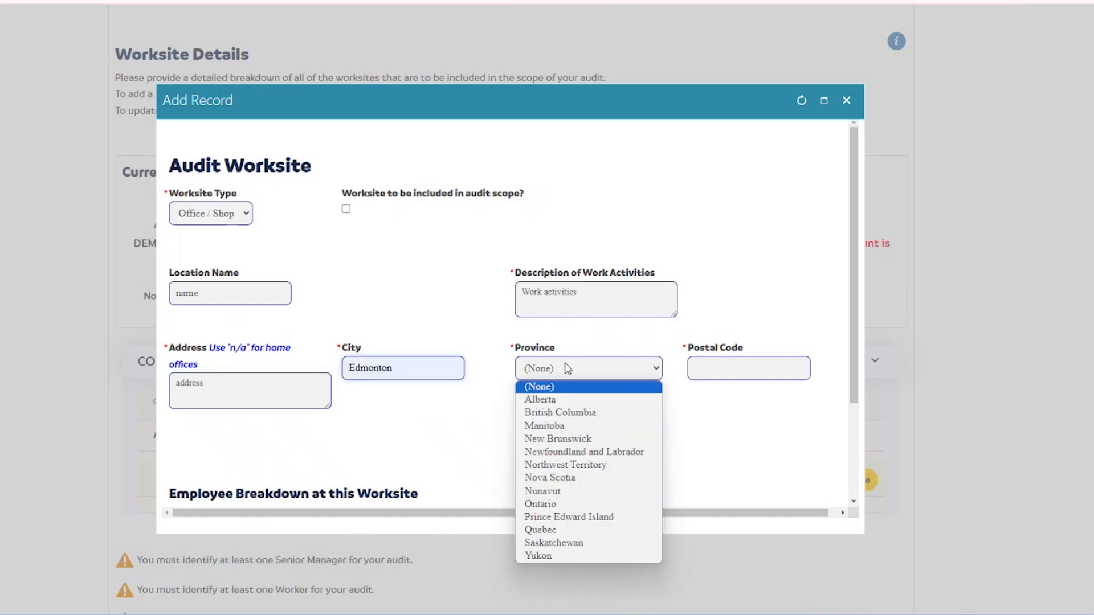
left_click(555, 400)
left_click(713, 367)
left_click(755, 402)
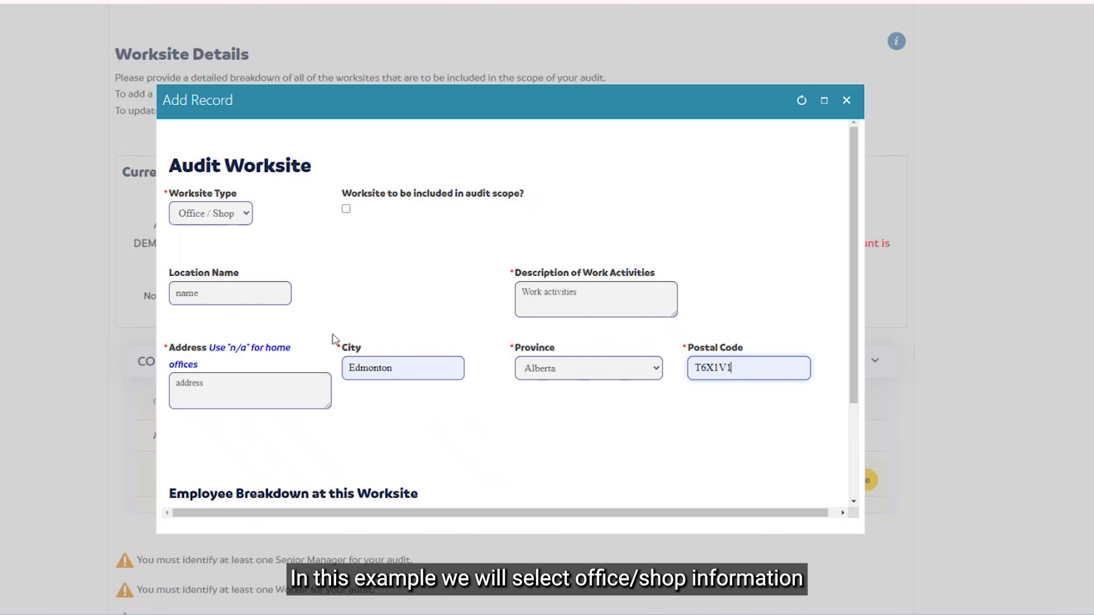
Step: Enter 1 senior manager, 2 managers, 1 supervisor, 0 workers and save the worksite
scroll(288, 271, "down", 3)
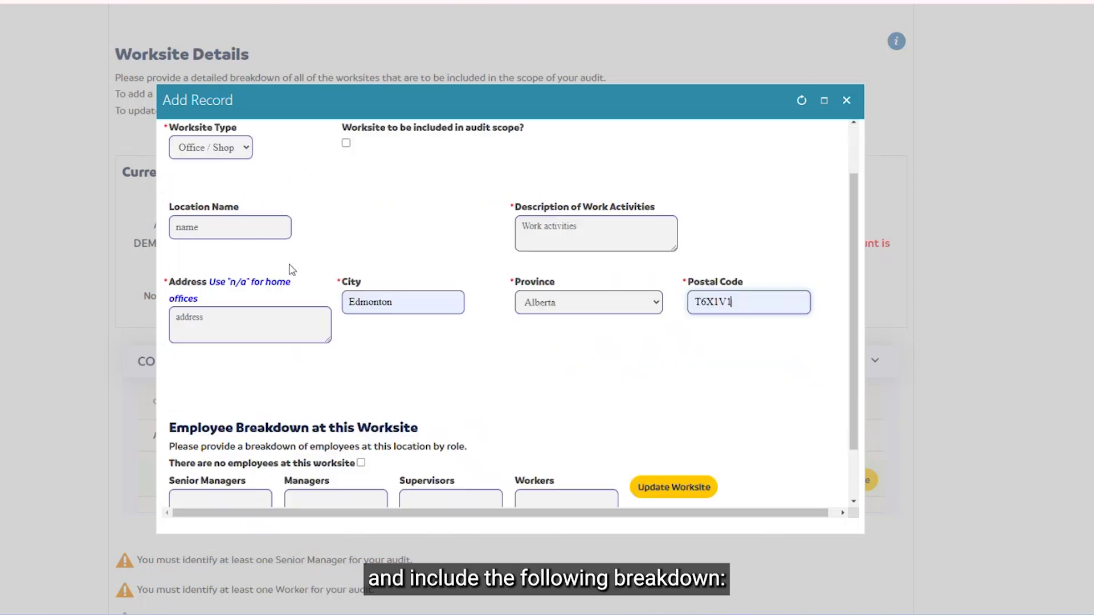
left_click(207, 442)
type("1")
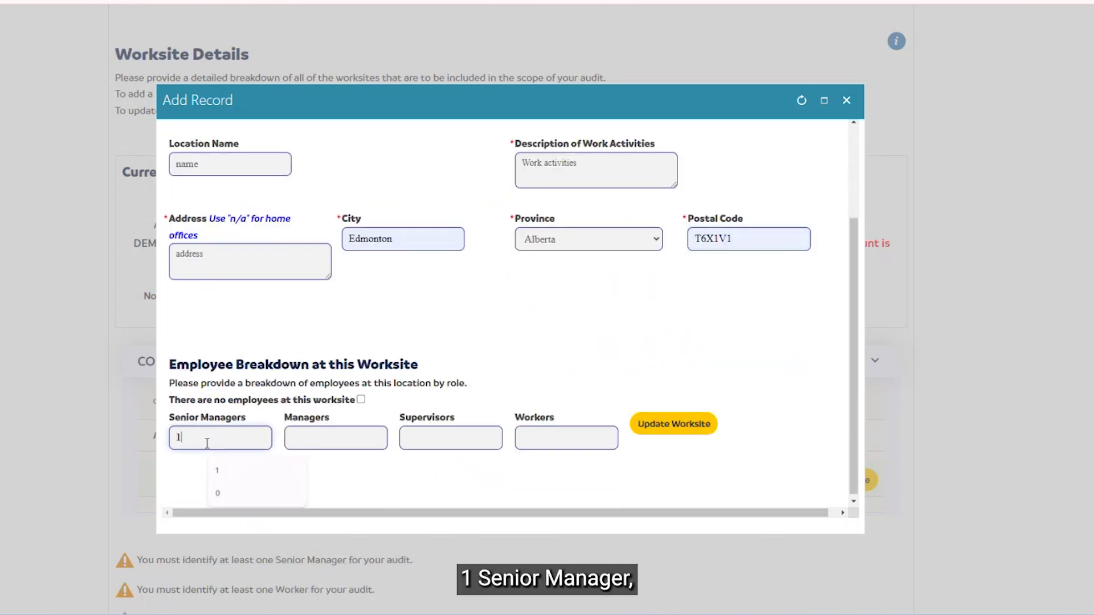
left_click(385, 439)
type("2")
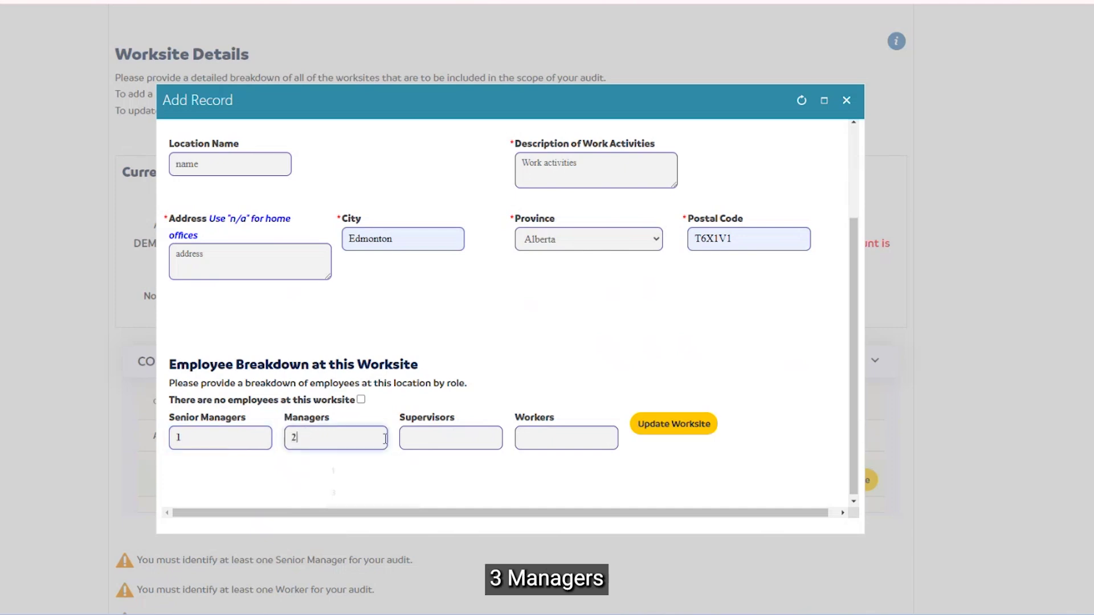
left_click(469, 436)
type("1")
left_click(568, 441)
type("0")
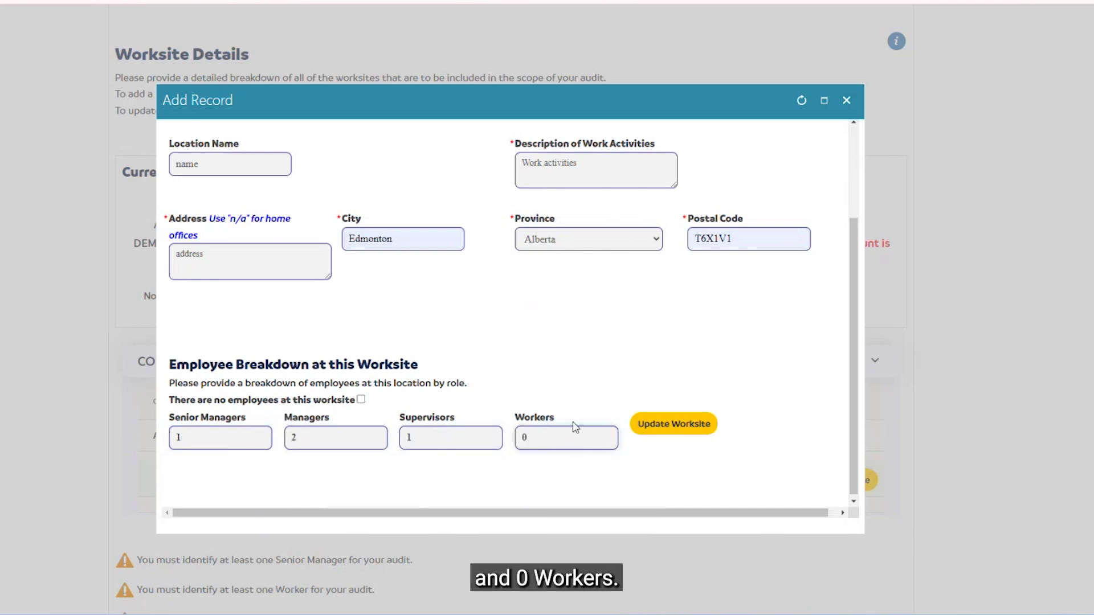
left_click(675, 431)
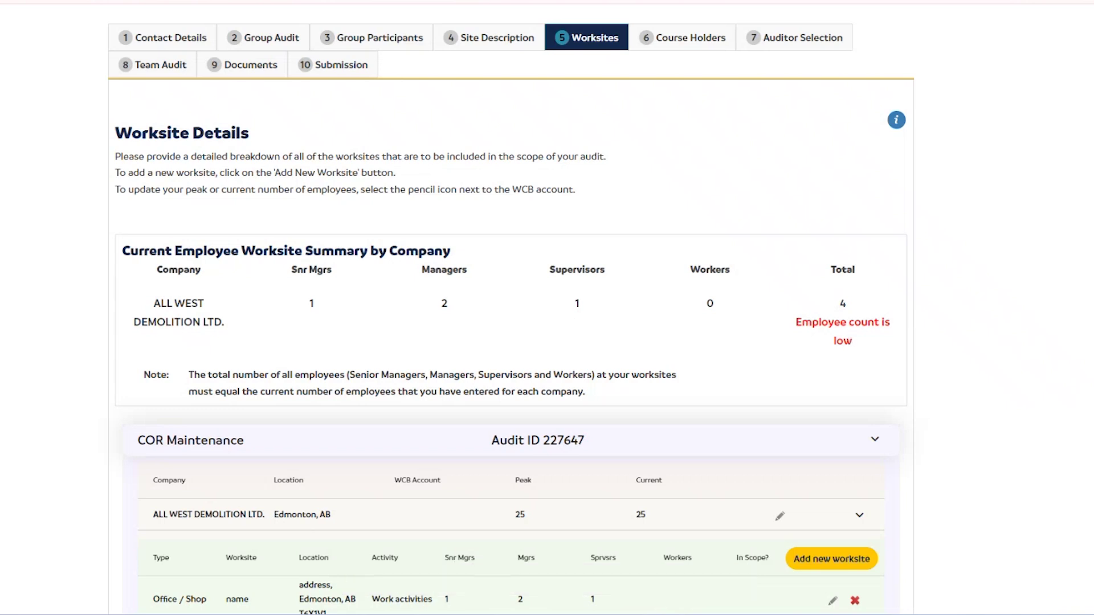
Step: Open a new, empty Audit Worksite form with the Add new worksite button
scroll(511, 342, "down", 1)
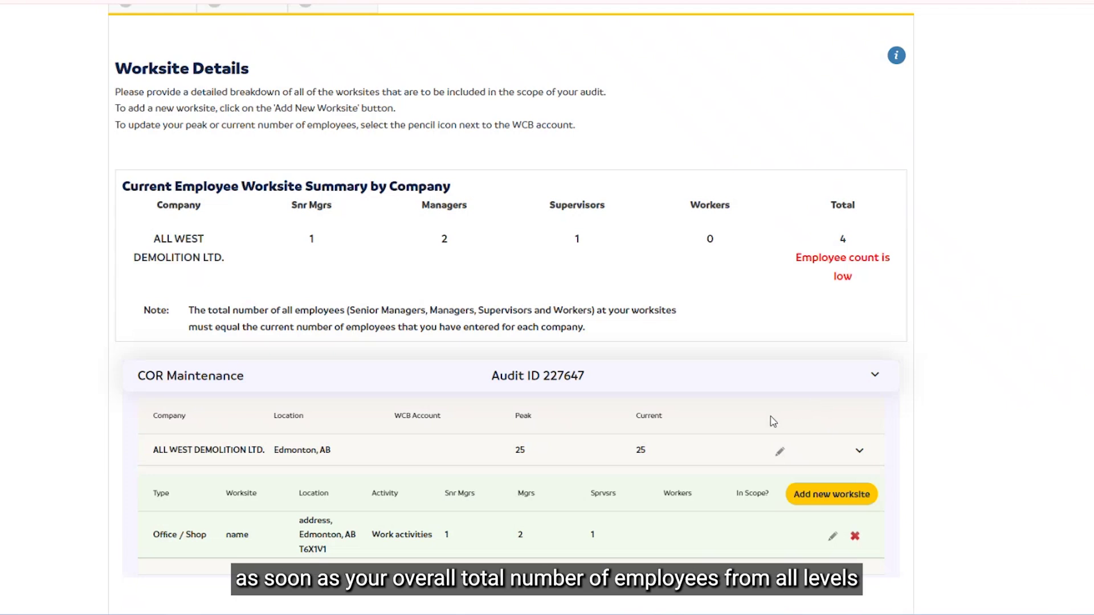
scroll(765, 421, "down", 3)
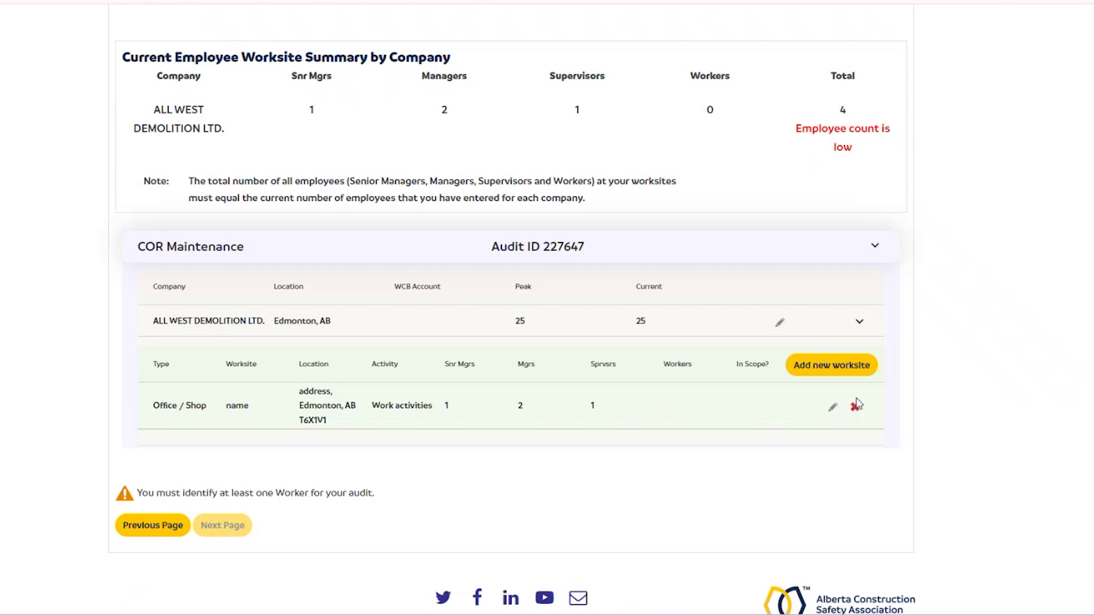
left_click(846, 376)
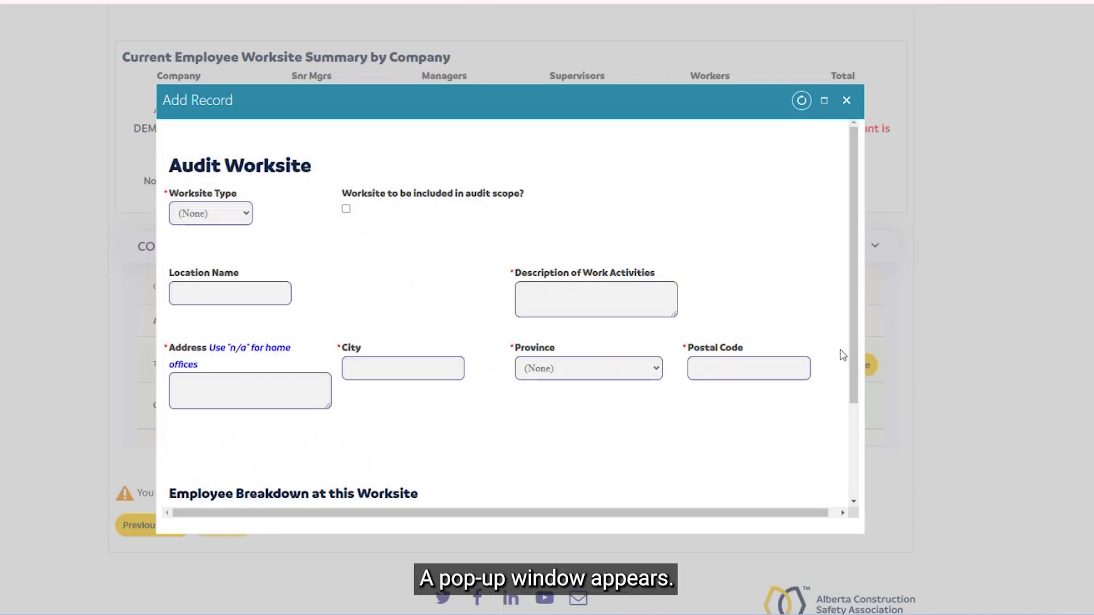
Step: Set the worksite type to Fixed and enter the work activities description
left_click(228, 215)
left_click(229, 249)
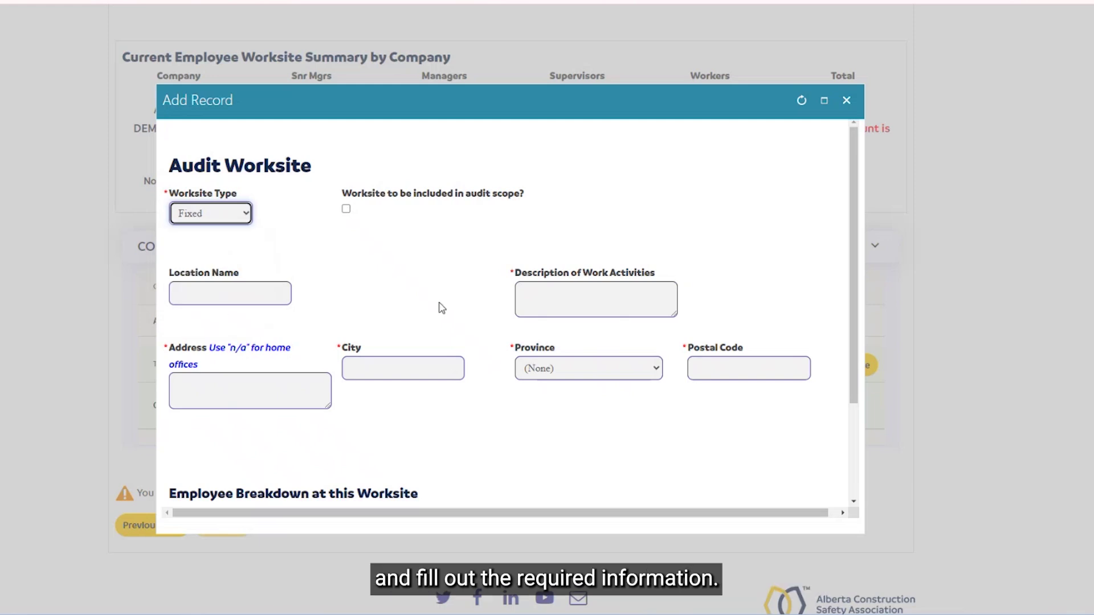
left_click(597, 302)
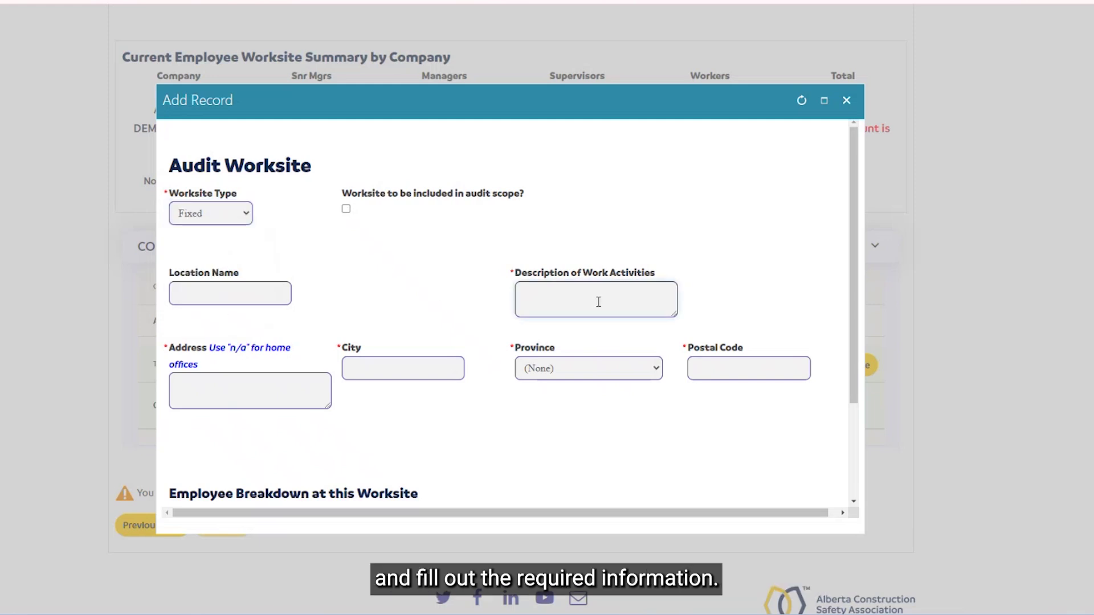
type("actvi")
key("BackSpace")
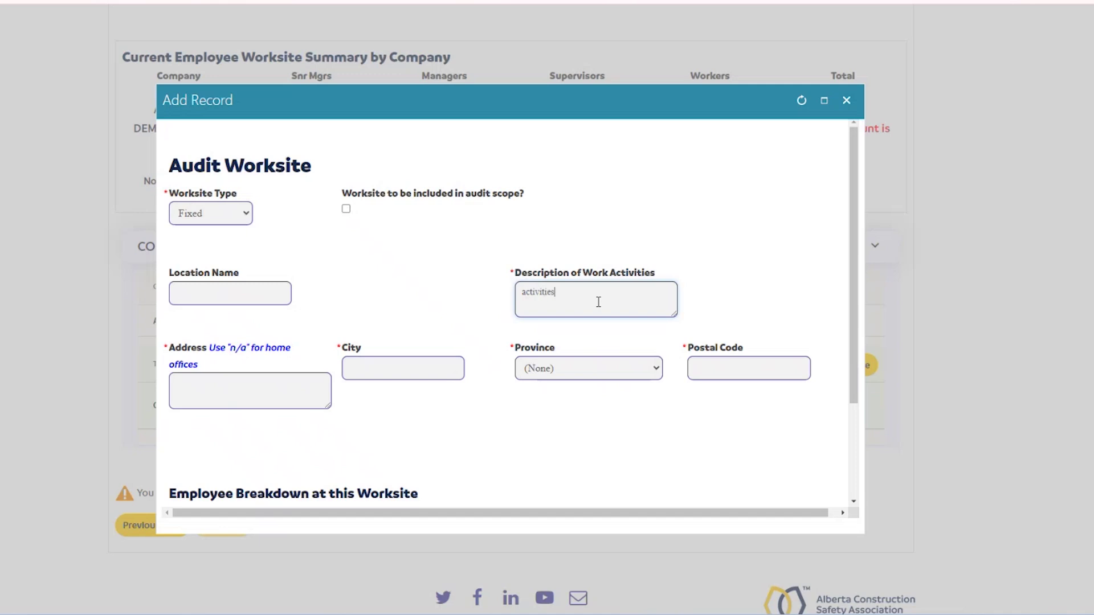
Step: Enter the worksite address with city Edmonton, province Alberta and the suggested postal code
left_click(257, 384)
type("address")
left_click(421, 367)
left_click(431, 403)
left_click(569, 368)
left_click(557, 400)
left_click(702, 370)
left_click(747, 399)
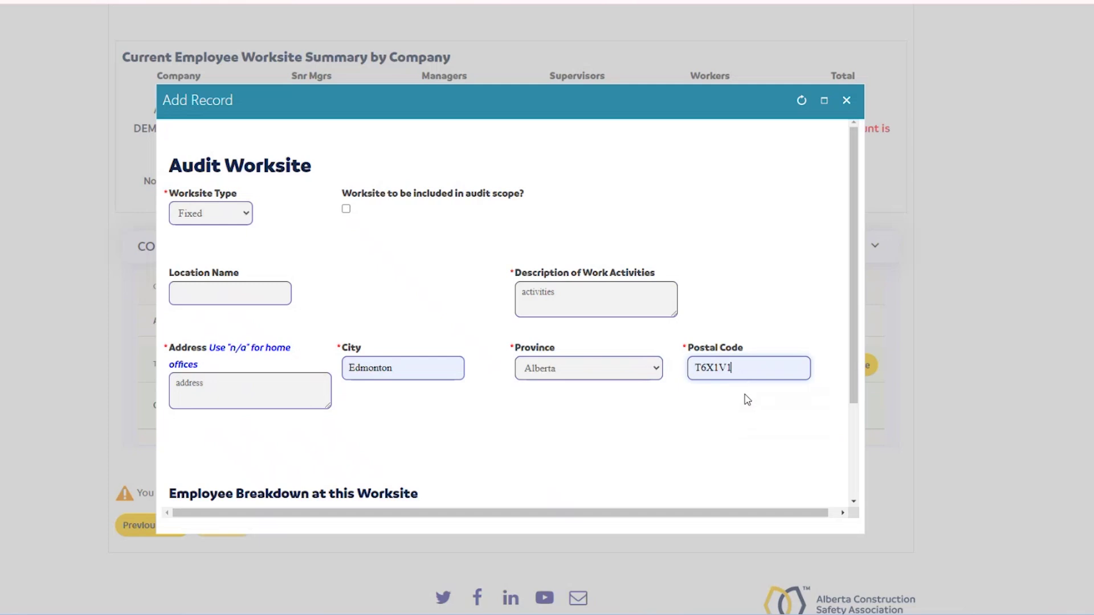
Step: Enter 0 senior managers, 1 manager, 4 supervisors and 16 workers, then save the worksite
scroll(735, 435, "down", 1)
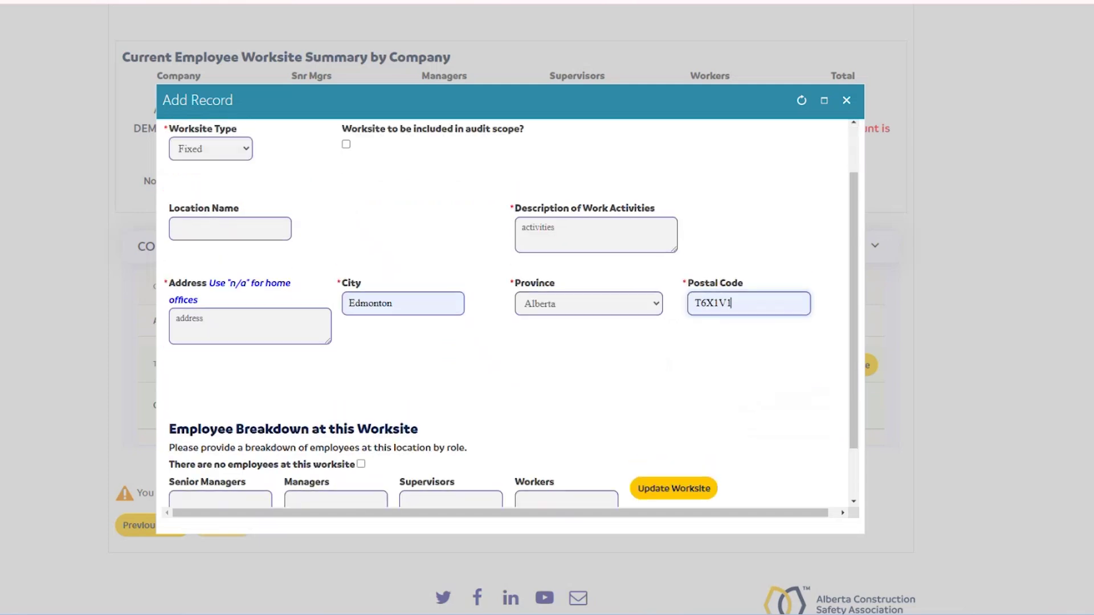
scroll(746, 359, "down", 1)
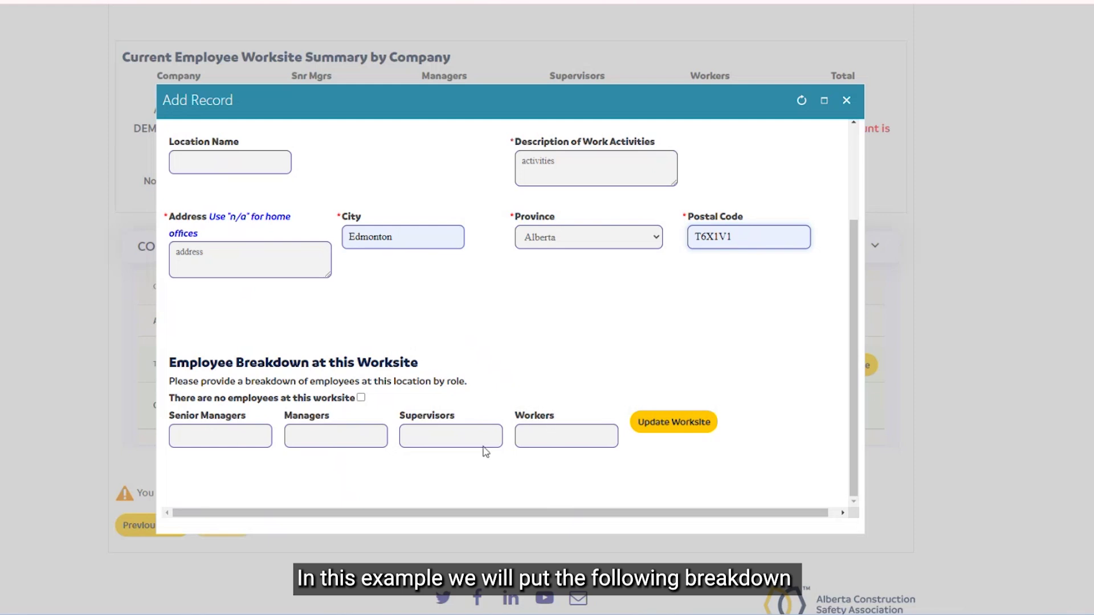
left_click(262, 446)
type("0")
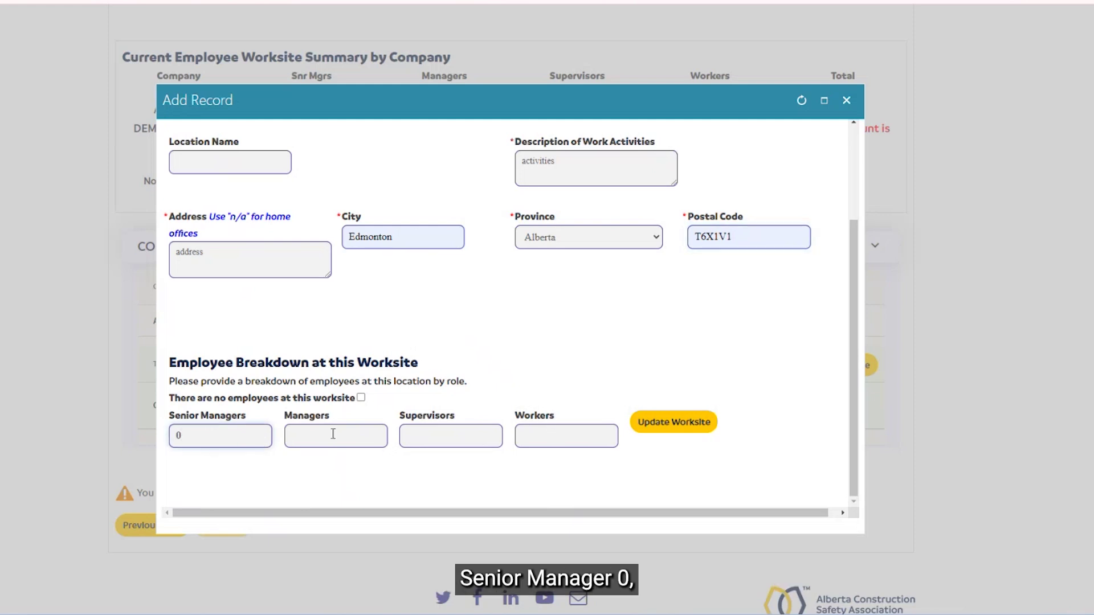
left_click(349, 436)
type("1")
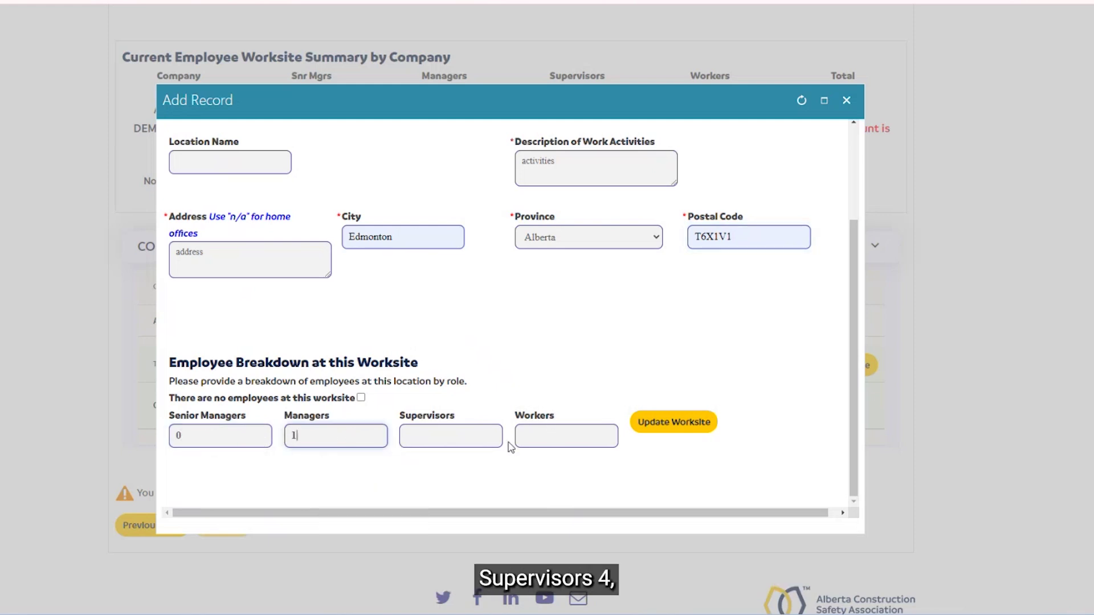
left_click(487, 443)
type("4")
left_click(566, 436)
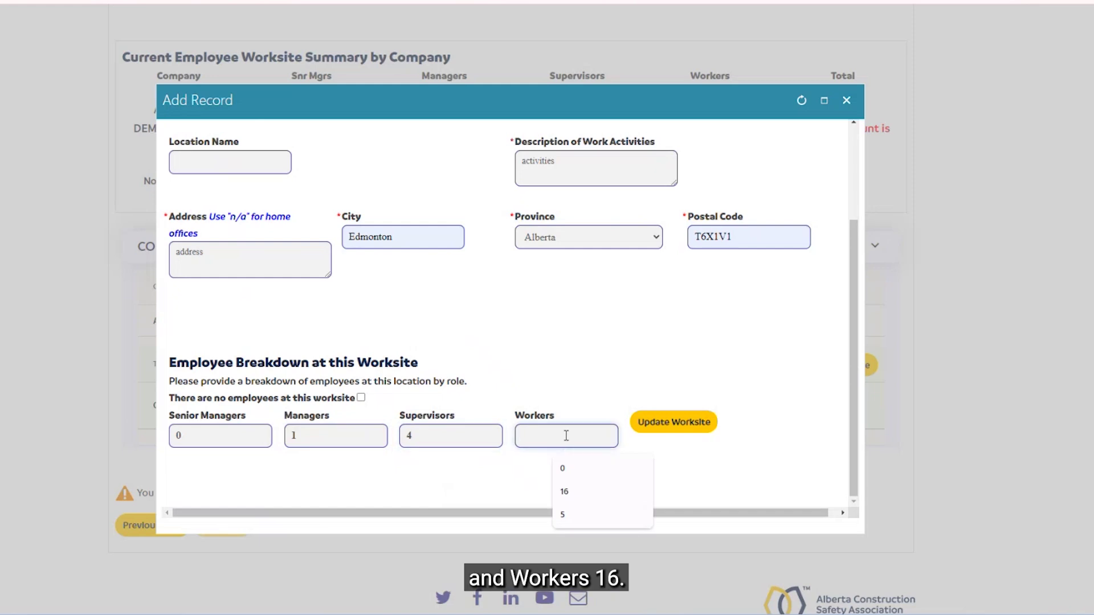
type("16")
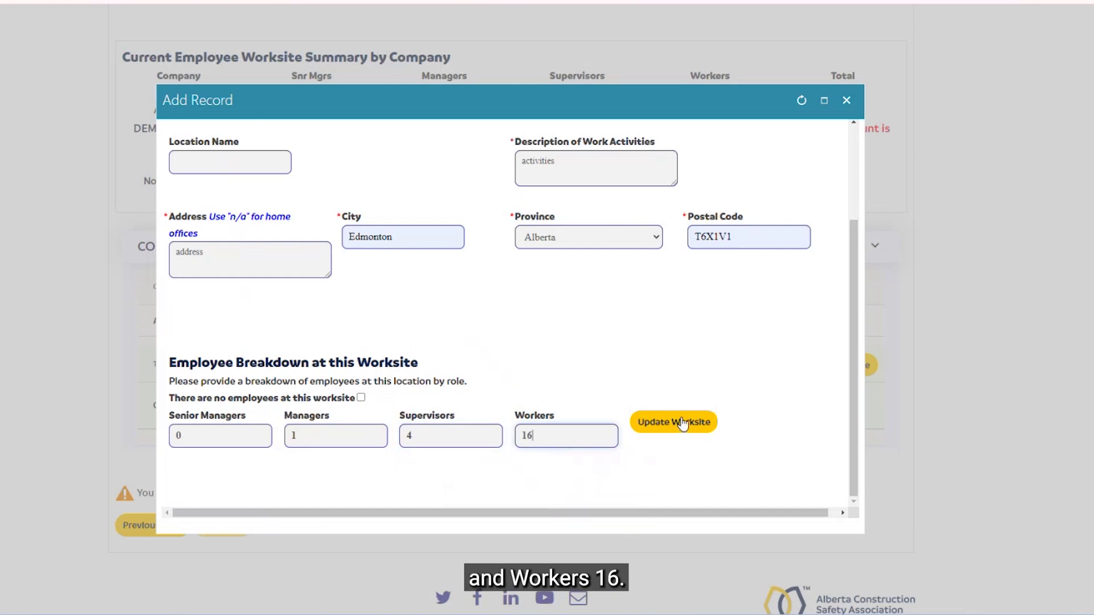
left_click(675, 423)
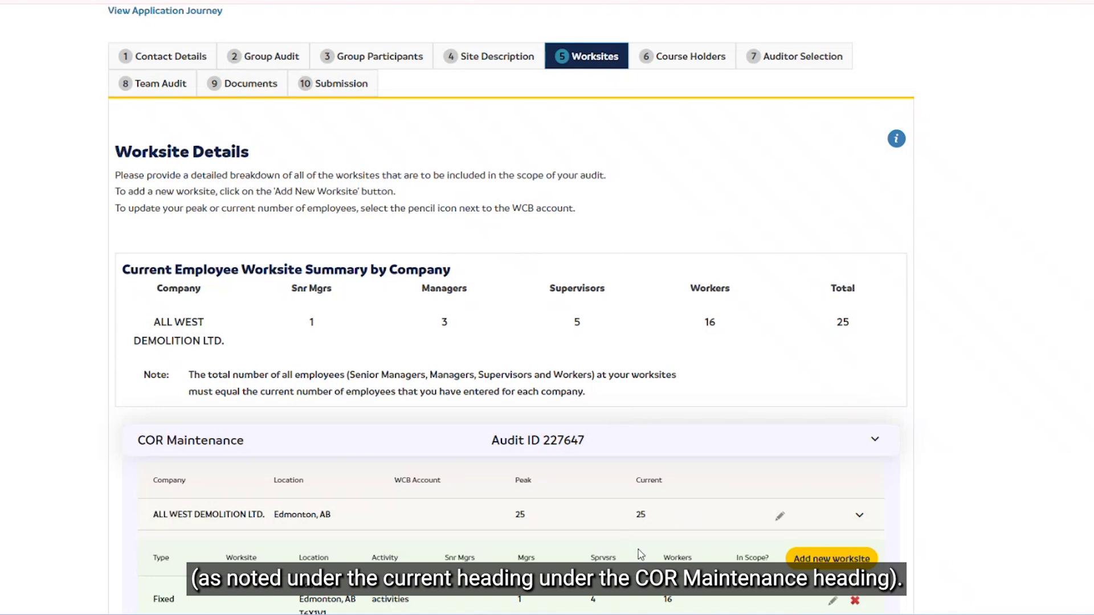
Step: Check the employee worksite summary totalling 25 and scroll to the Fixed and Office / Shop worksite rows
left_click_drag(674, 542, 652, 530)
left_click(653, 530)
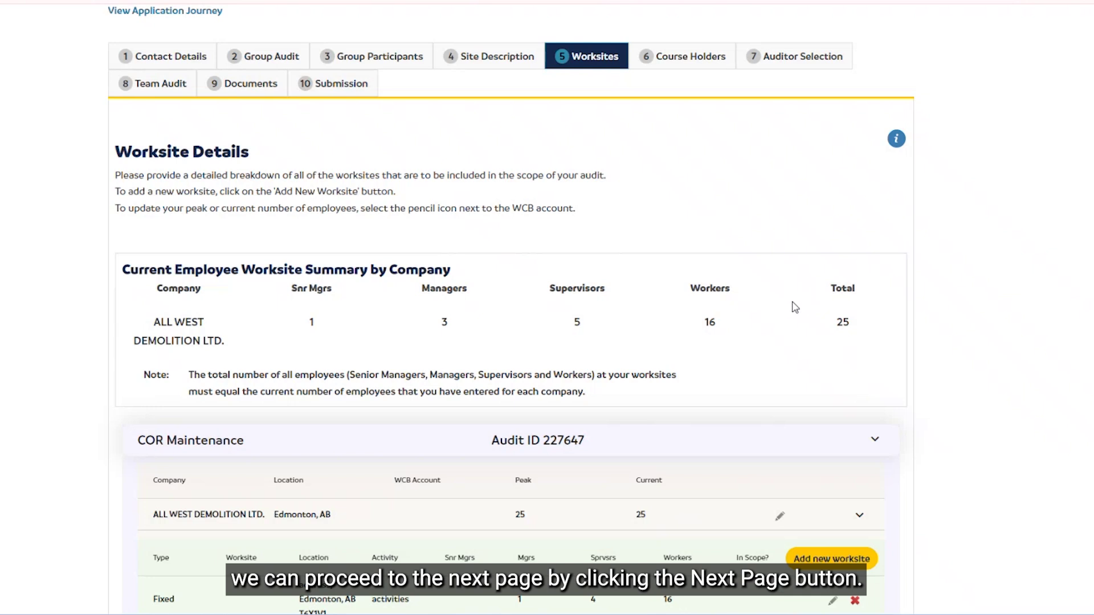
scroll(772, 518, "down", 5)
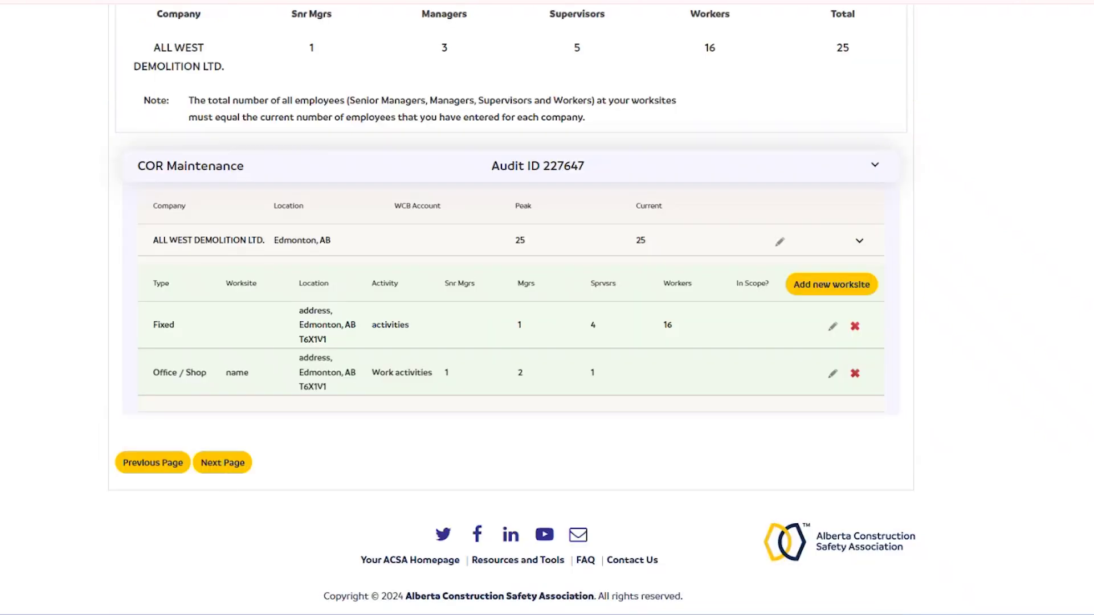
Step: Go to the Course Holders step and confirm the ATP holder with the saved ACSA student ID
left_click(222, 463)
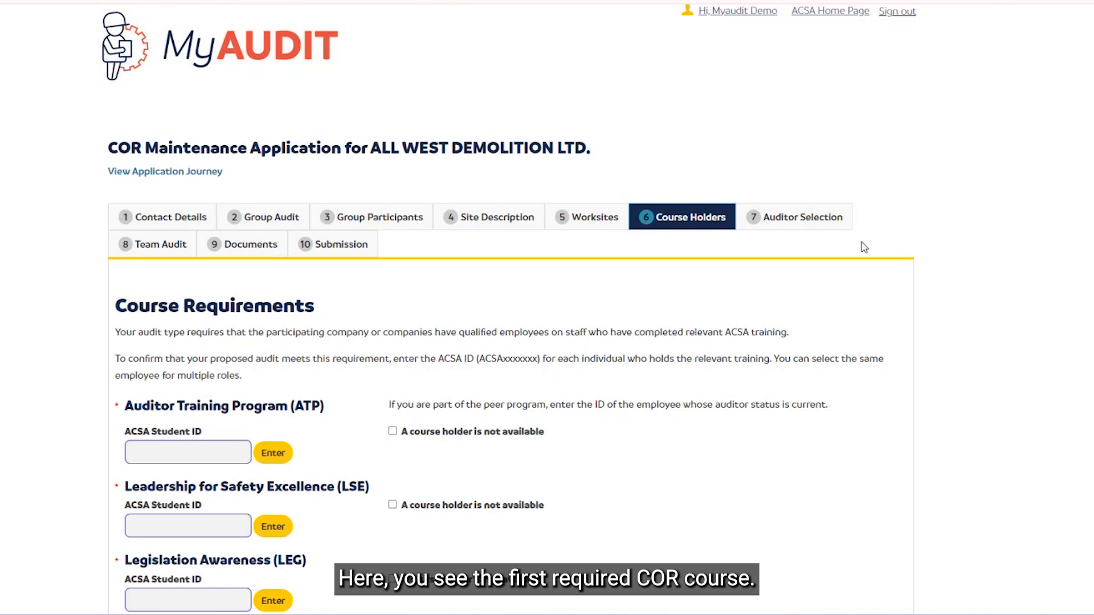
left_click(205, 455)
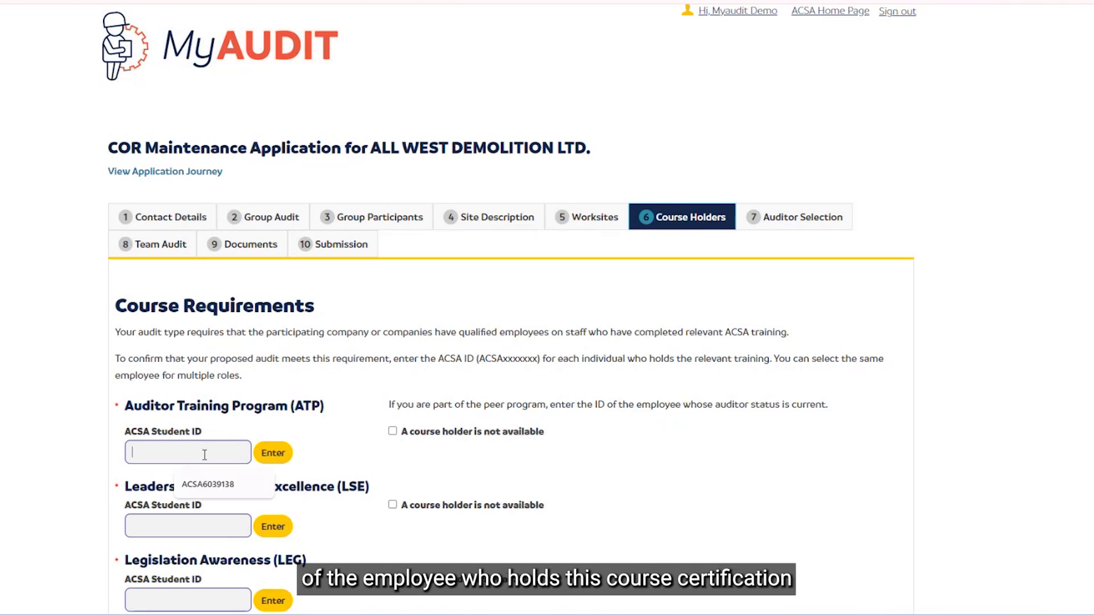
left_click(218, 487)
left_click(271, 453)
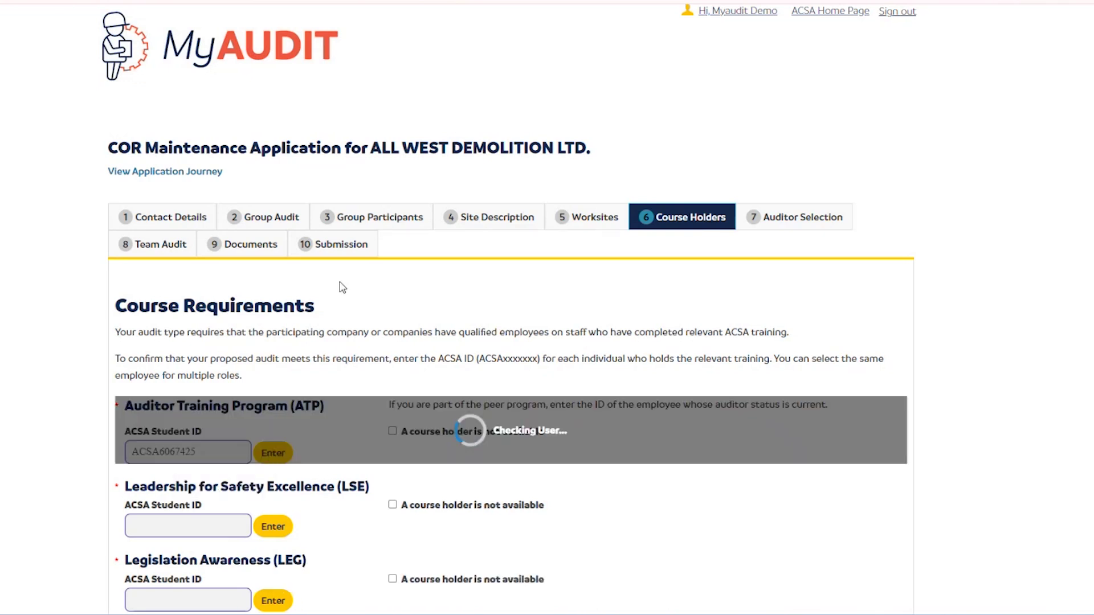
scroll(386, 244, "down", 3)
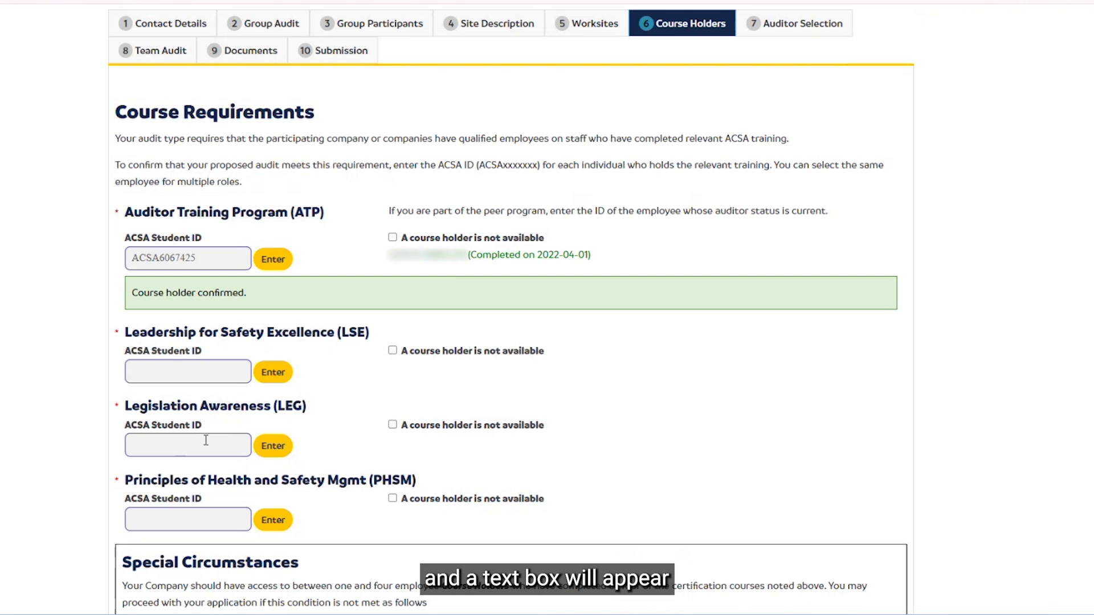
Step: Toggle the LSE course holder not-available checkbox on, then back off
double_click(392, 350)
left_click(392, 350)
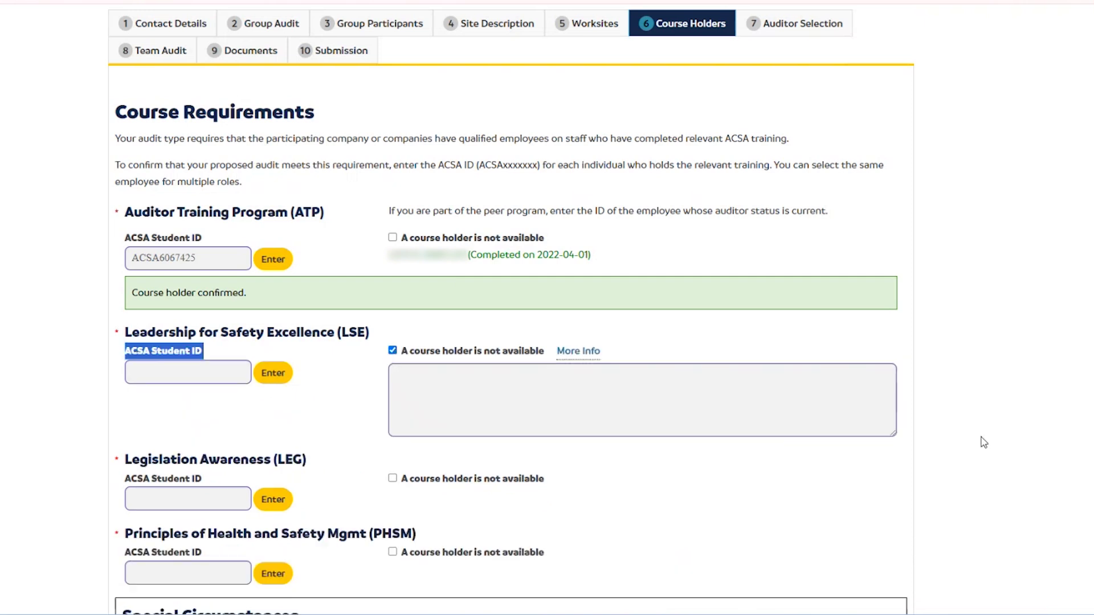
left_click(392, 351)
scroll(987, 356, "down", 6)
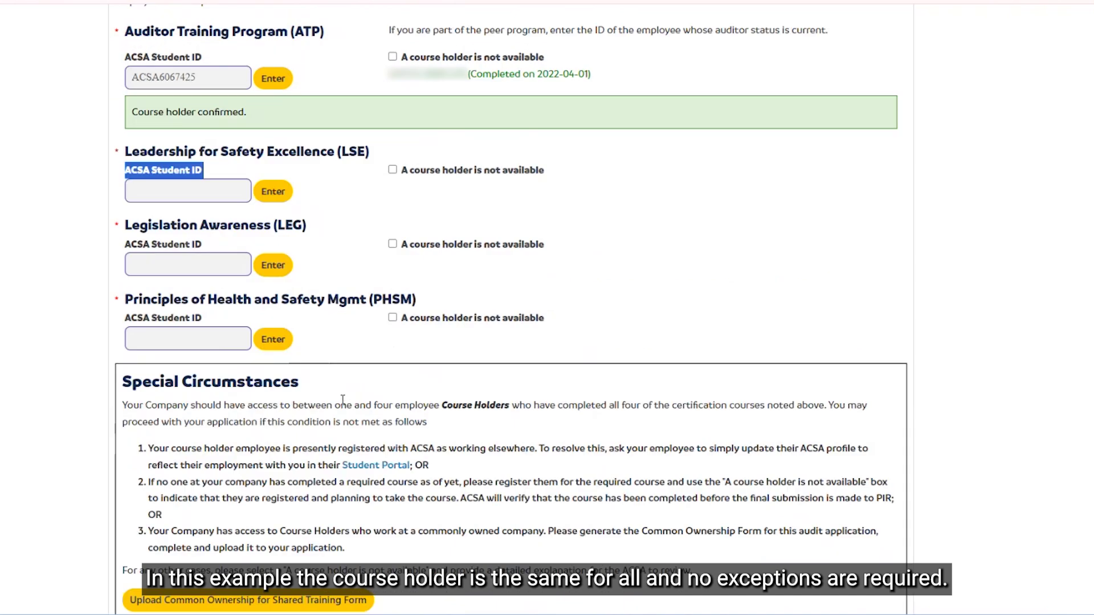
scroll(342, 399, "up", 3)
Step: Confirm the LSE course holder using the suggested ACSA student ID
left_click(206, 387)
key("Down")
key("Return")
left_click(271, 389)
Step: Confirm the LEG and PHSM course holders with the same suggested ACSA student ID
left_click(229, 504)
key("Down")
key("Return")
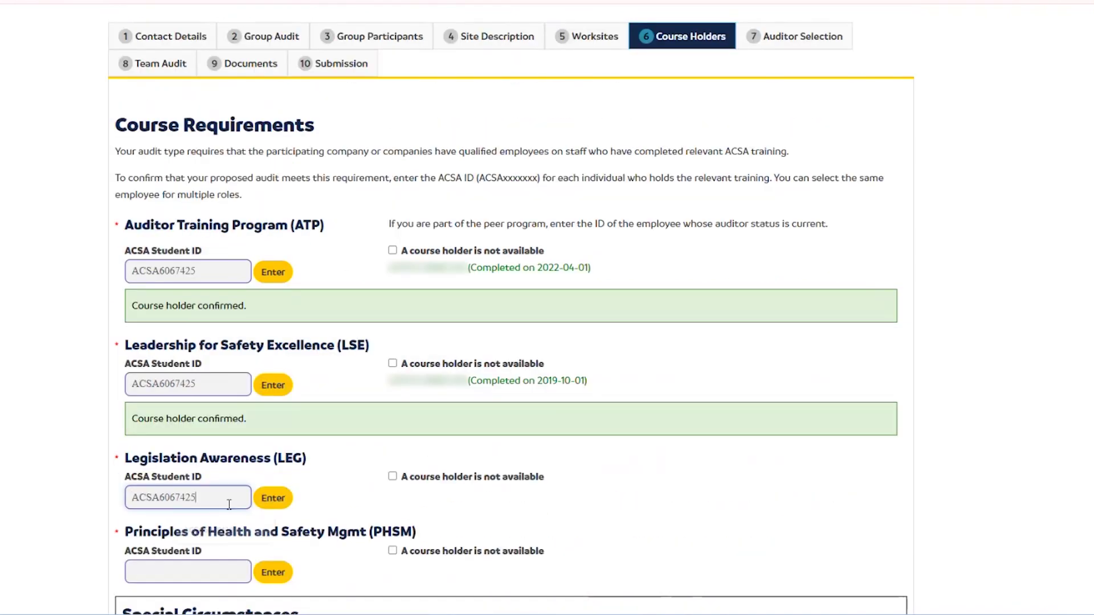
key("Return")
scroll(195, 445, "down", 1)
left_click(163, 552)
key("Down")
key("Return")
left_click(273, 546)
scroll(874, 312, "down", 3)
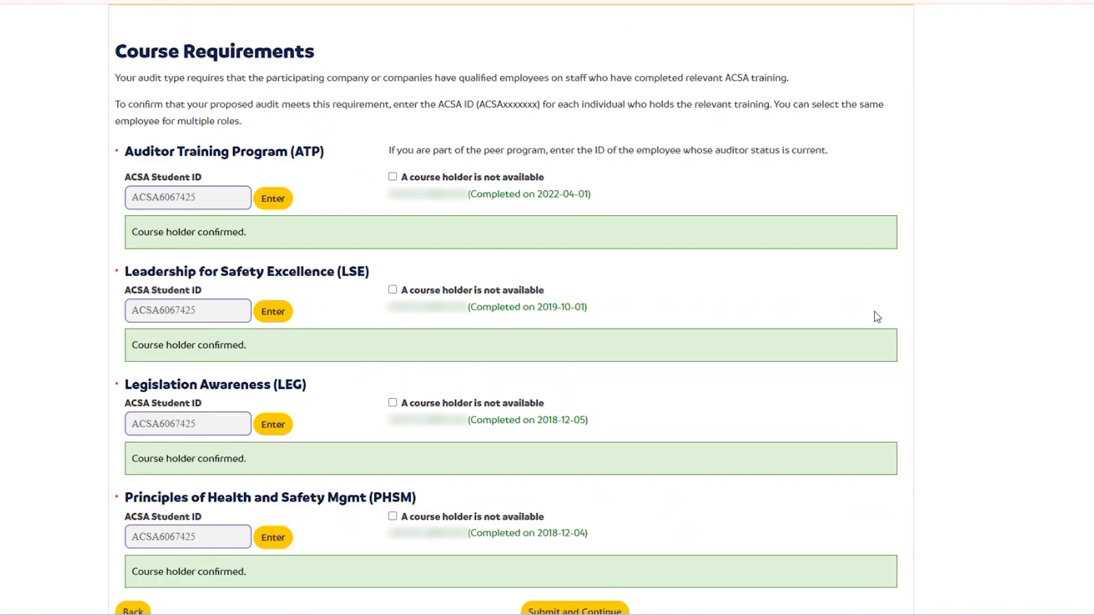
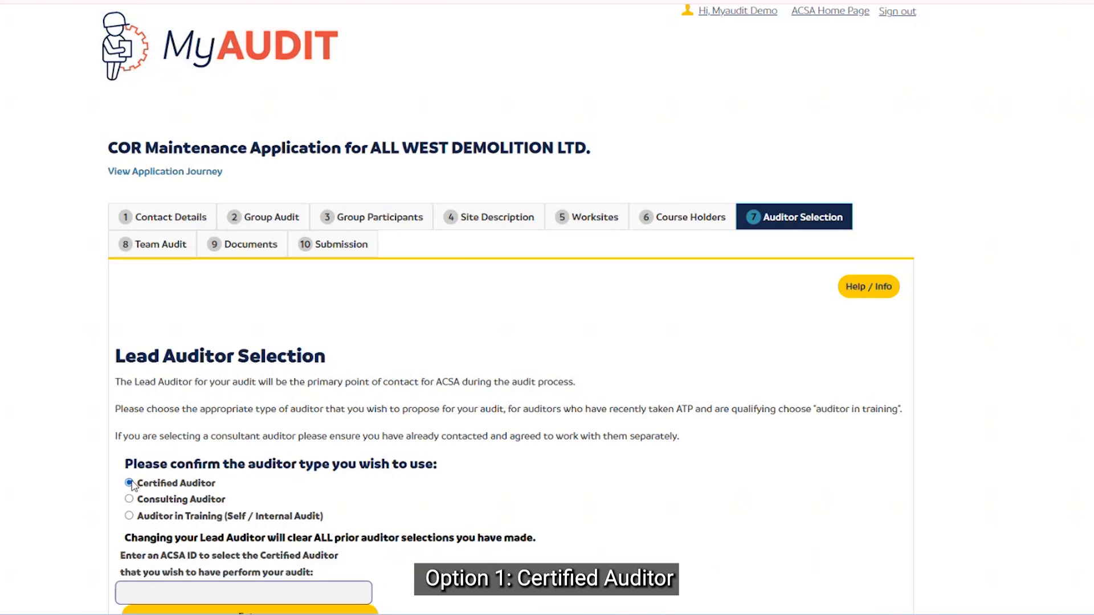
Step: Choose Consulting Auditor as the lead auditor type, leaving the auditor list at (None)
scroll(114, 439, "down", 1)
scroll(124, 433, "down", 2)
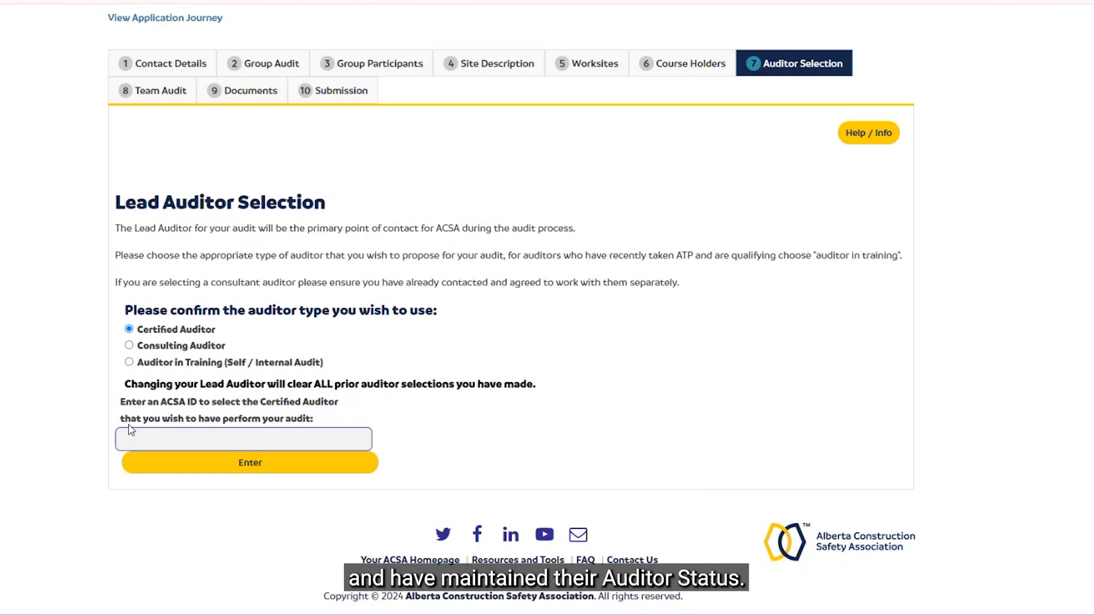
left_click(130, 345)
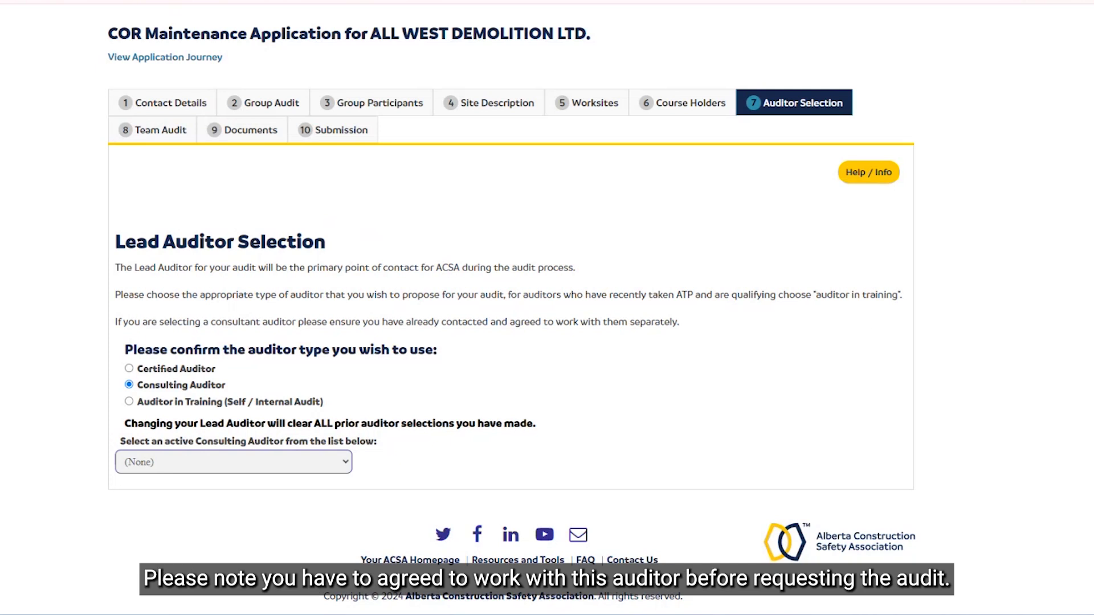
Step: Choose Auditor in Training (Self / Internal Audit) as the auditor type
left_click(129, 402)
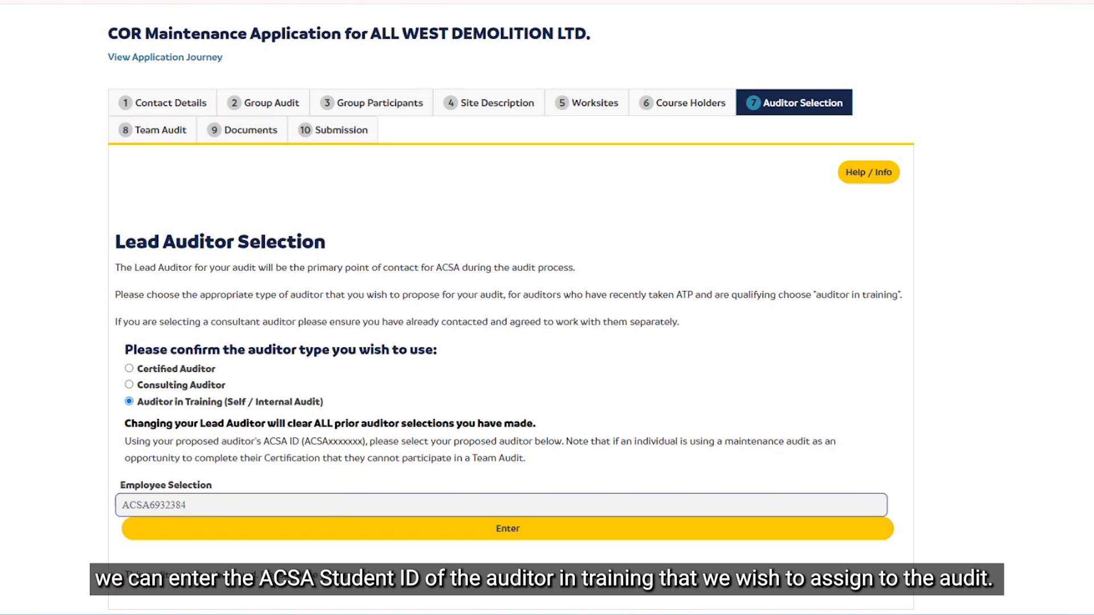
Step: Look up the auditor-in-training by their ACSA-prefixed ID and assign them to the audit
left_click_drag(205, 505, 77, 509)
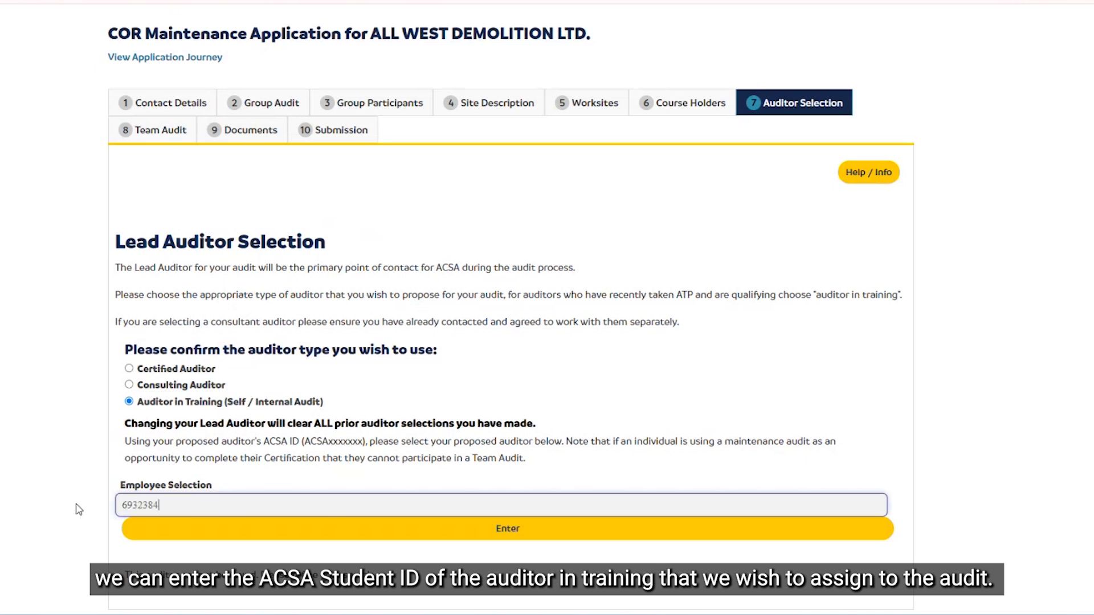
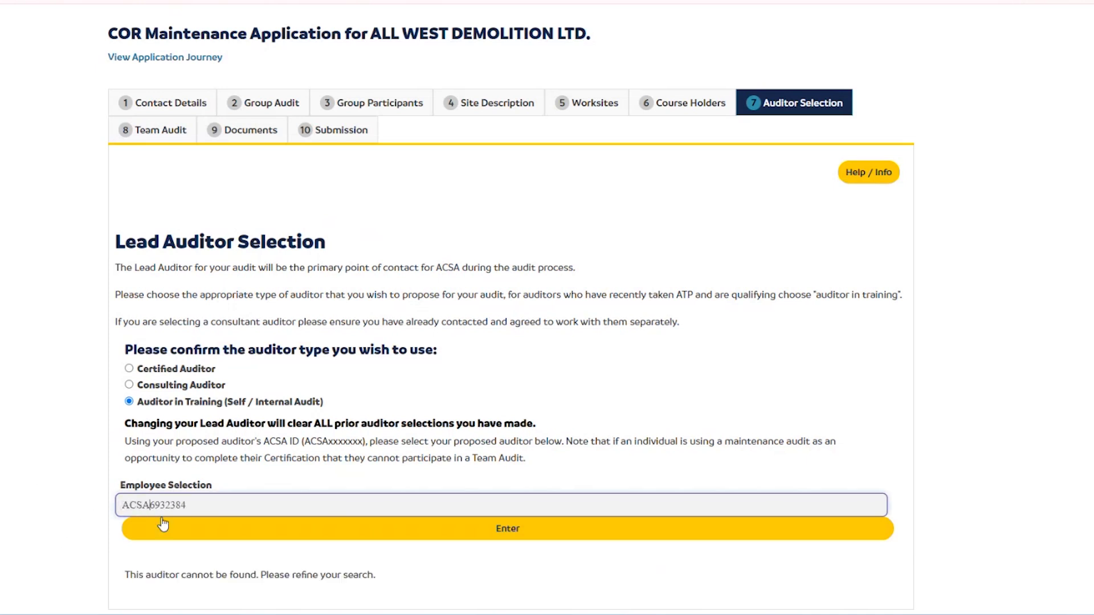
left_click(174, 532)
scroll(88, 467, "down", 2)
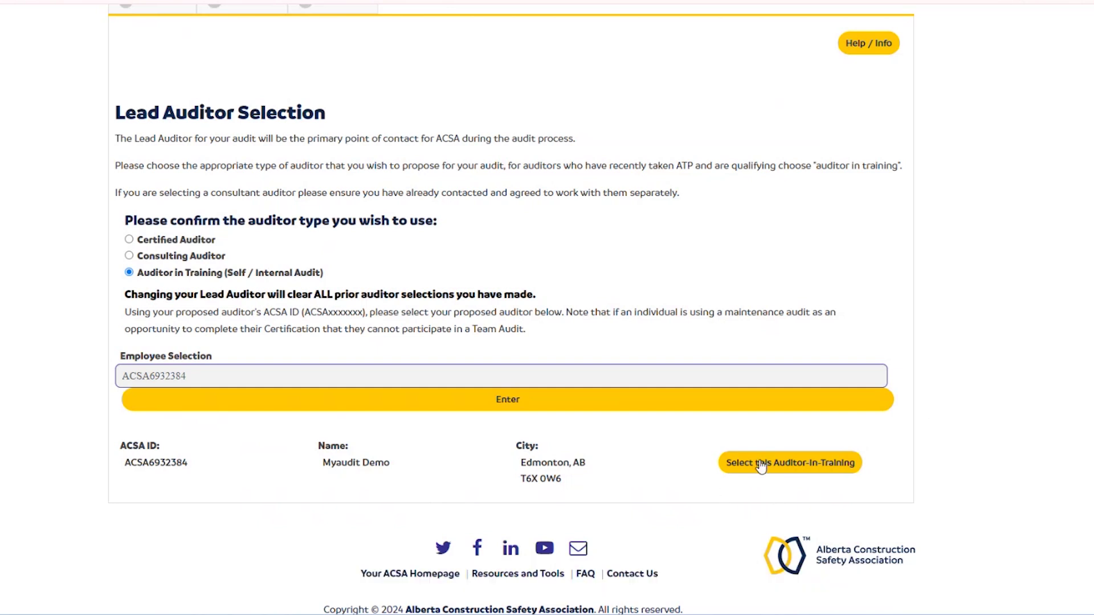
left_click(790, 462)
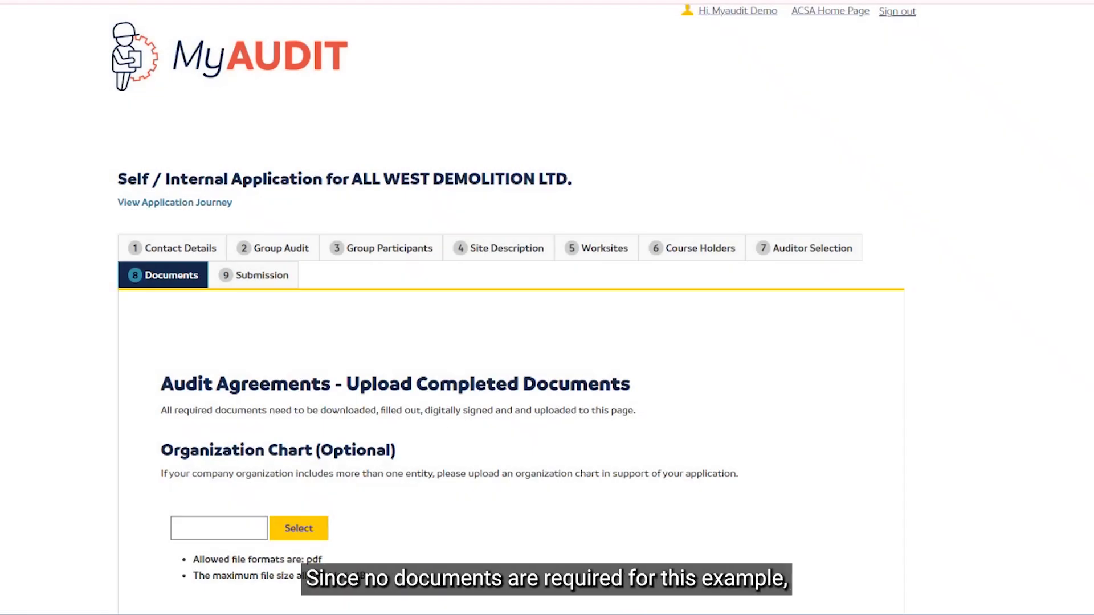
Step: Save the Documents step without uploading an organization chart and continue to Submission
scroll(931, 374, "down", 3)
scroll(906, 369, "up", 1)
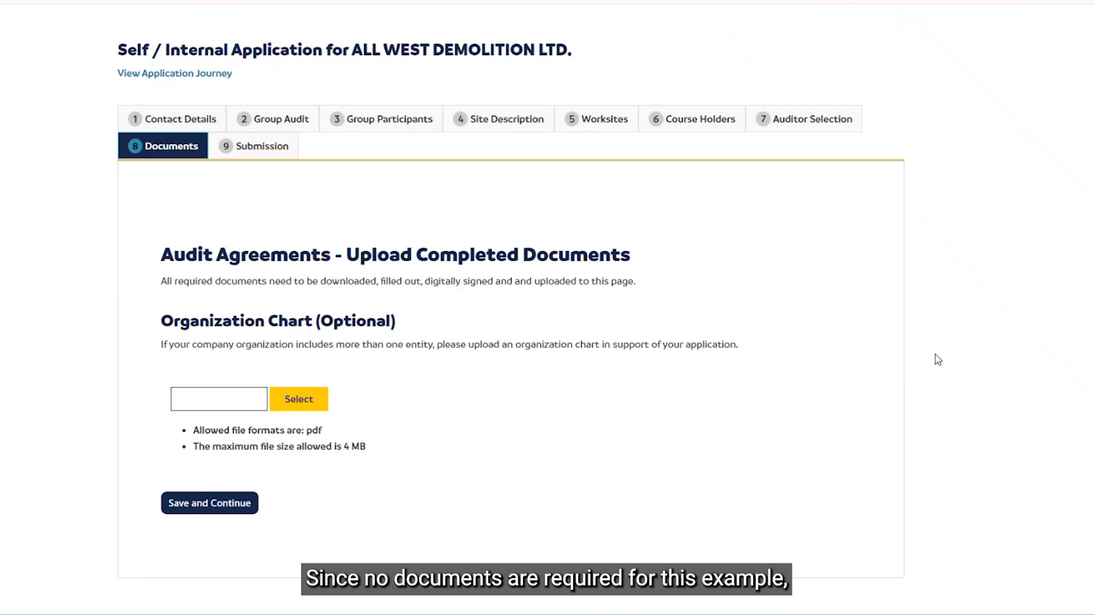
left_click(213, 510)
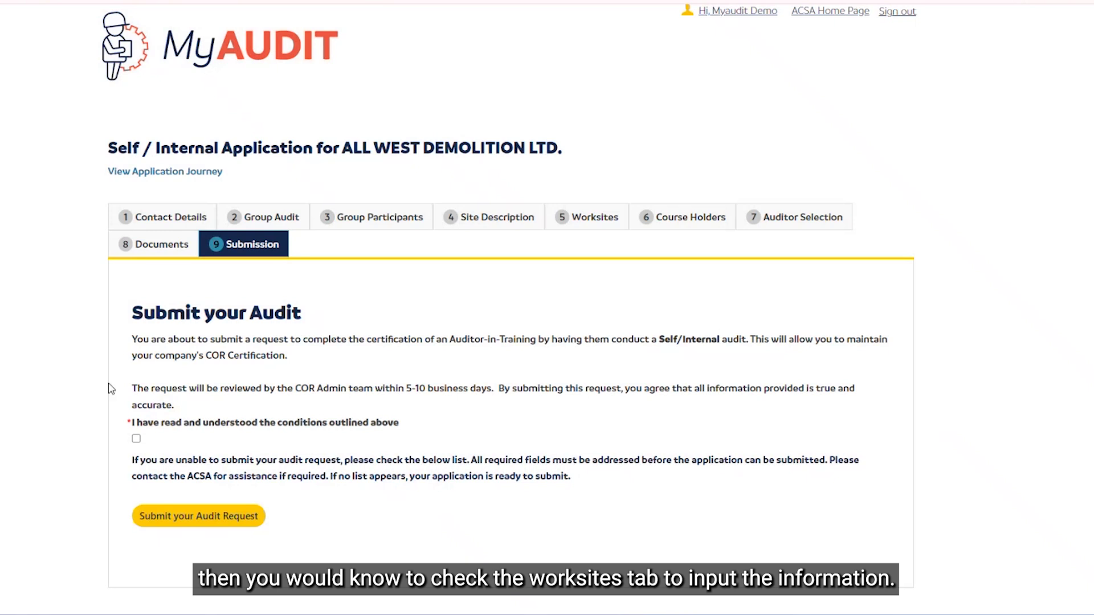
Step: Accept the 'I have read and understood the conditions' box and submit the audit request
left_click(136, 439)
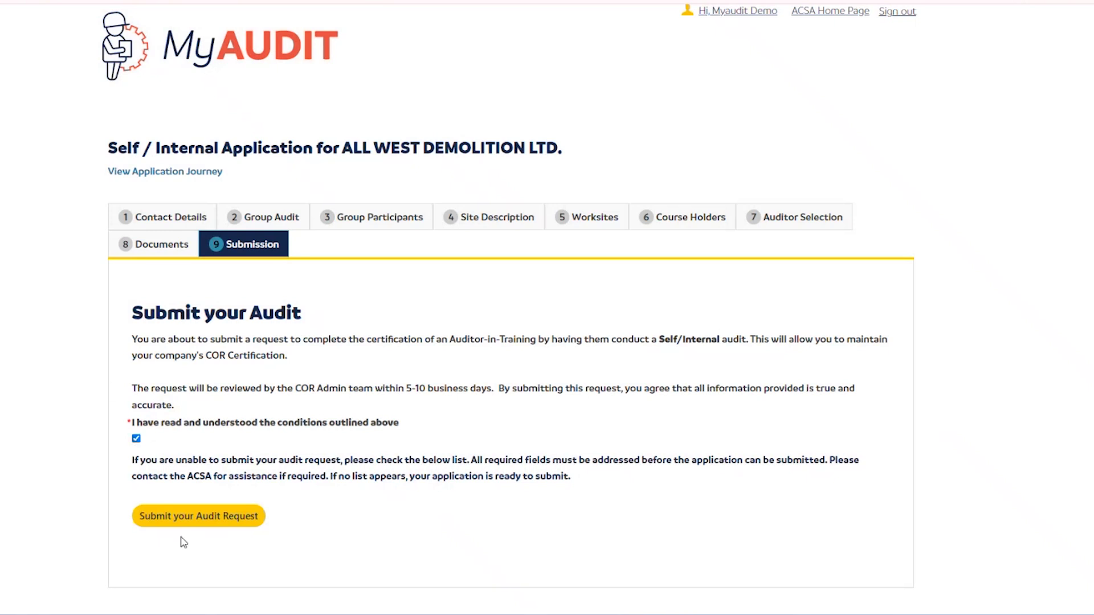
left_click(223, 519)
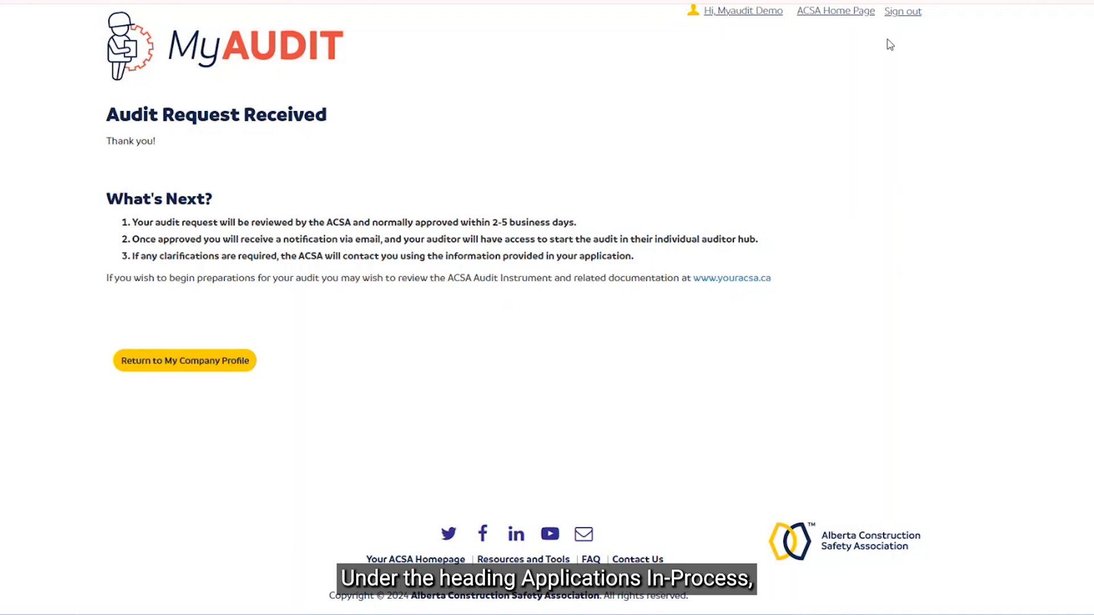
Step: Open the personal My Profile page on its Request an Audit section
left_click(752, 18)
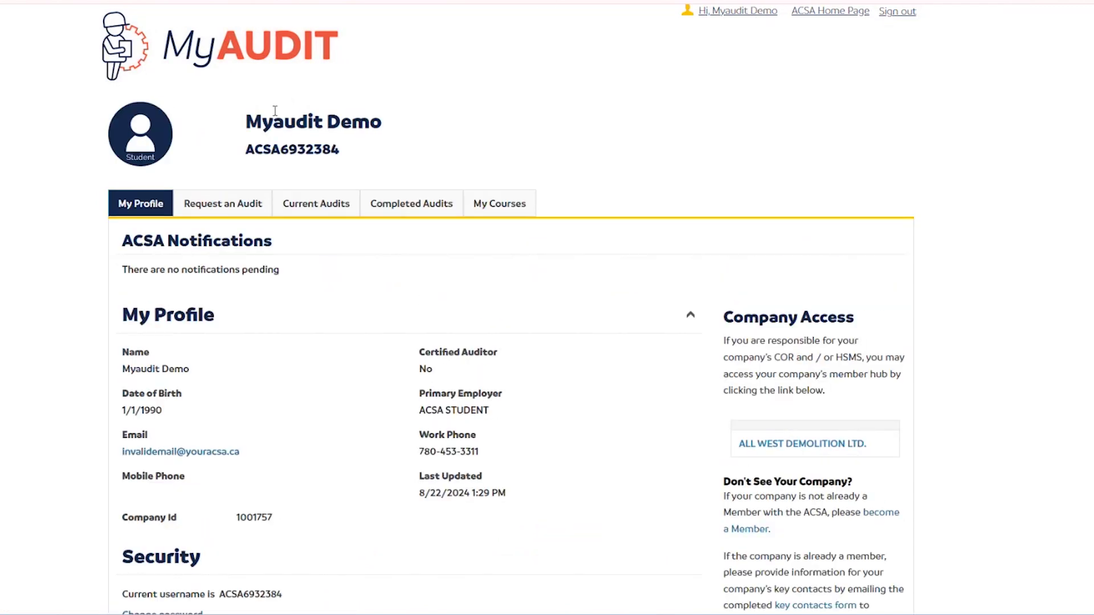
left_click(235, 212)
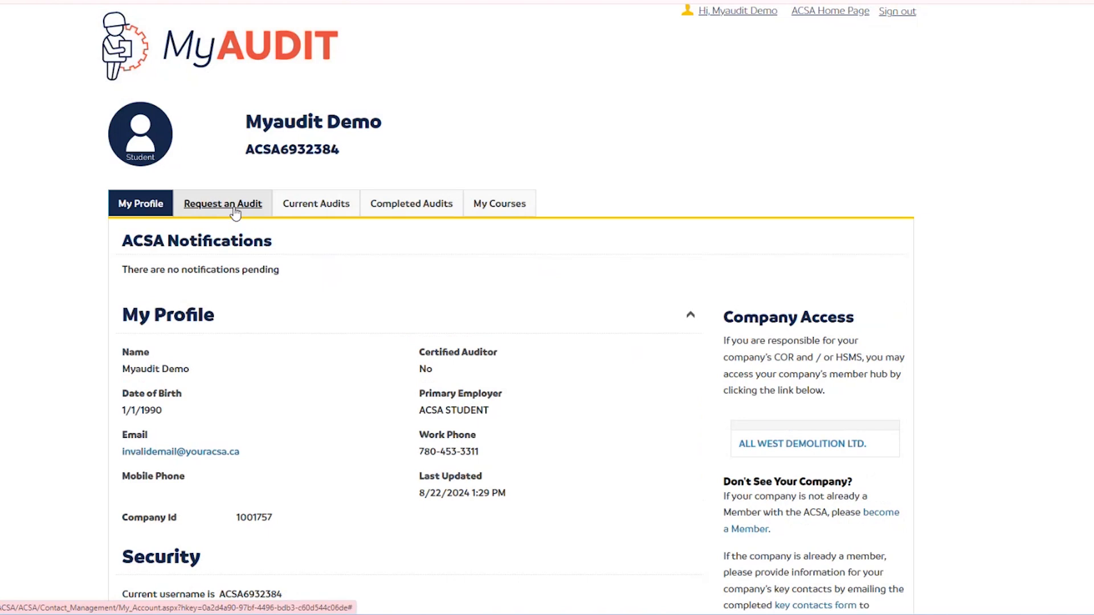